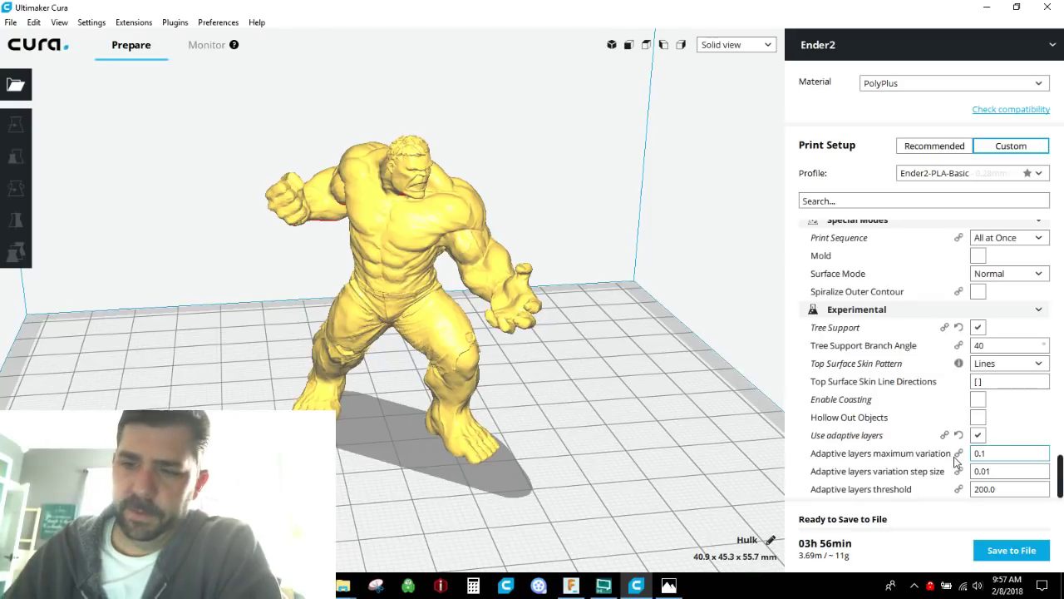
Read the description of Adaptive layers maximum variation in the Experimental settings.
{"action": "mouse_move", "coordinate": [955, 462]}
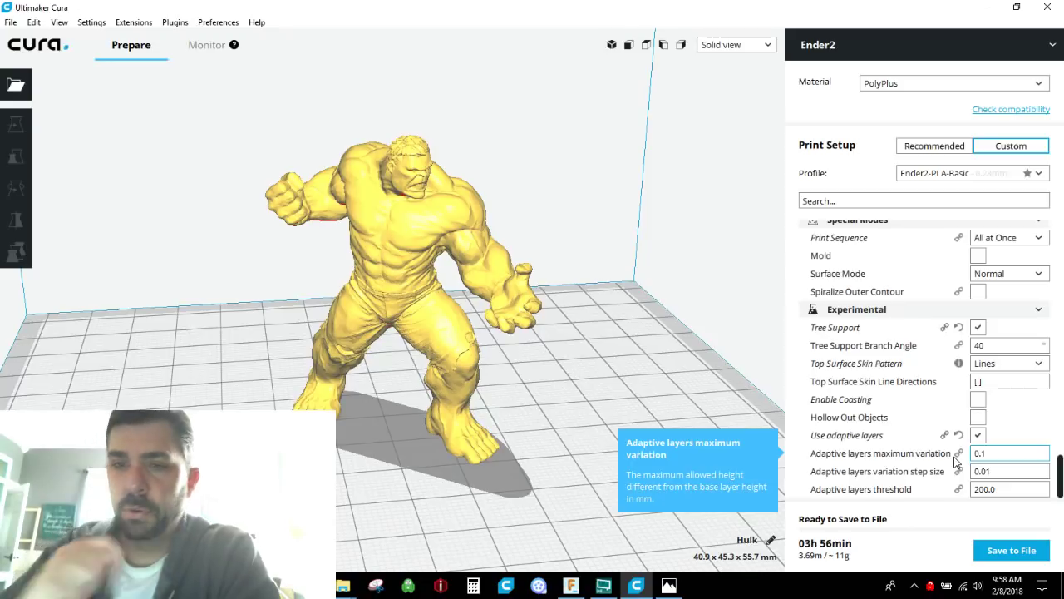
{"action": "mouse_move", "coordinate": [388, 345]}
{"action": "right_mouse_down"}
{"action": "mouse_move", "coordinate": [421, 341]}
{"action": "mouse_move", "coordinate": [393, 355]}
{"action": "right_mouse_up"}
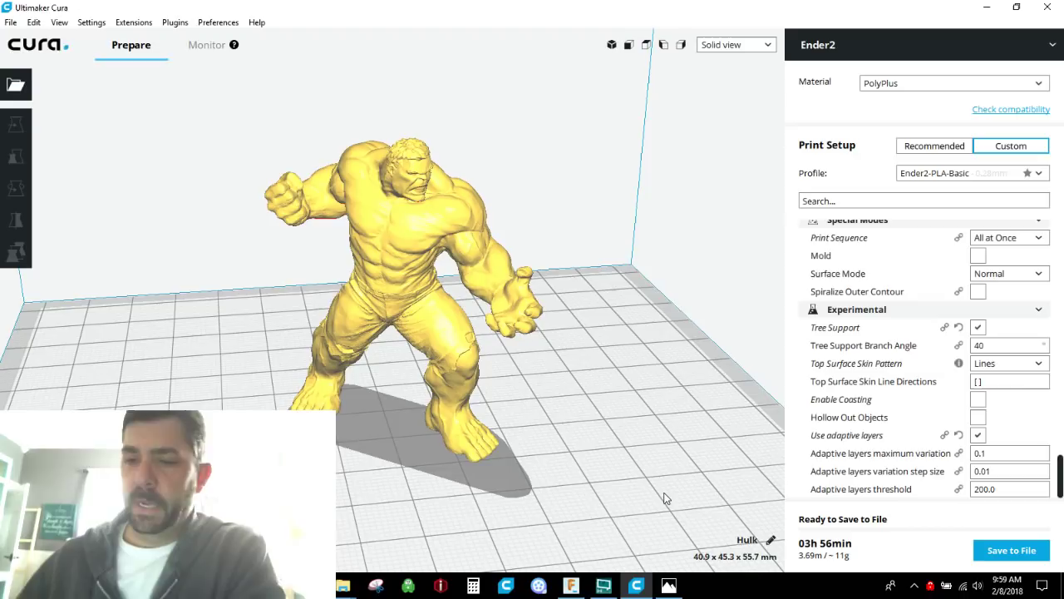
{"action": "right_click_drag", "start_coordinate": [570, 471], "coordinate": [560, 432]}
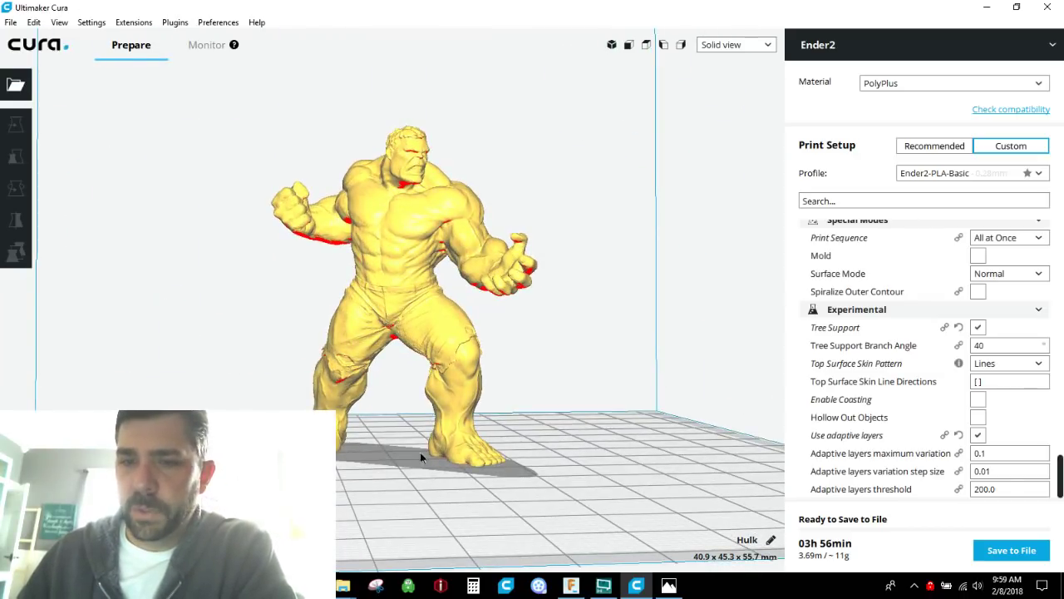
{"action": "right_click_drag", "start_coordinate": [420, 452], "coordinate": [503, 401]}
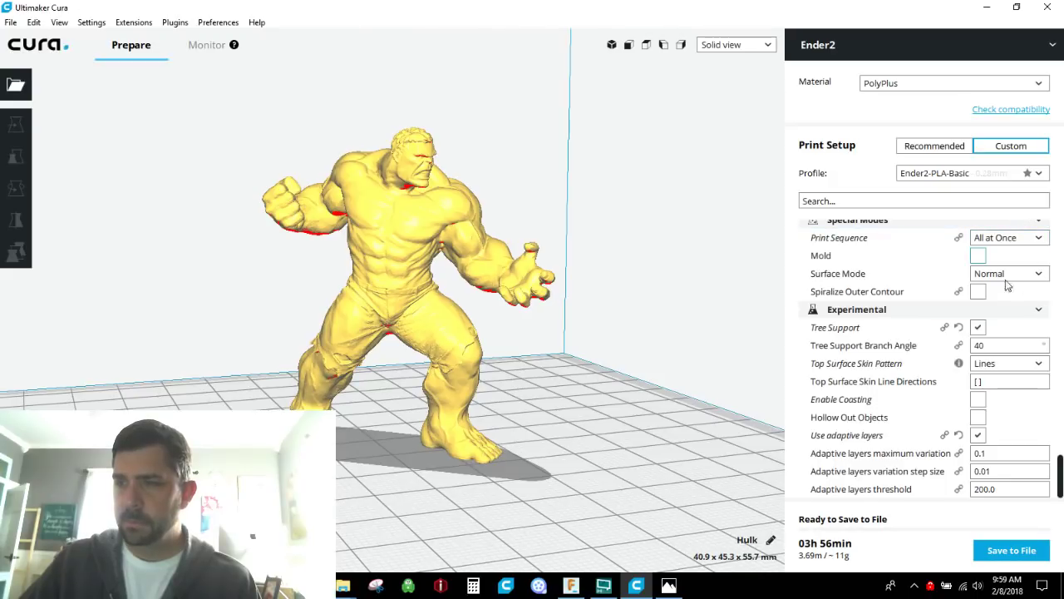
{"action": "scroll", "coordinate": [1007, 285], "scroll_direction": "up", "scroll_amount": 2}
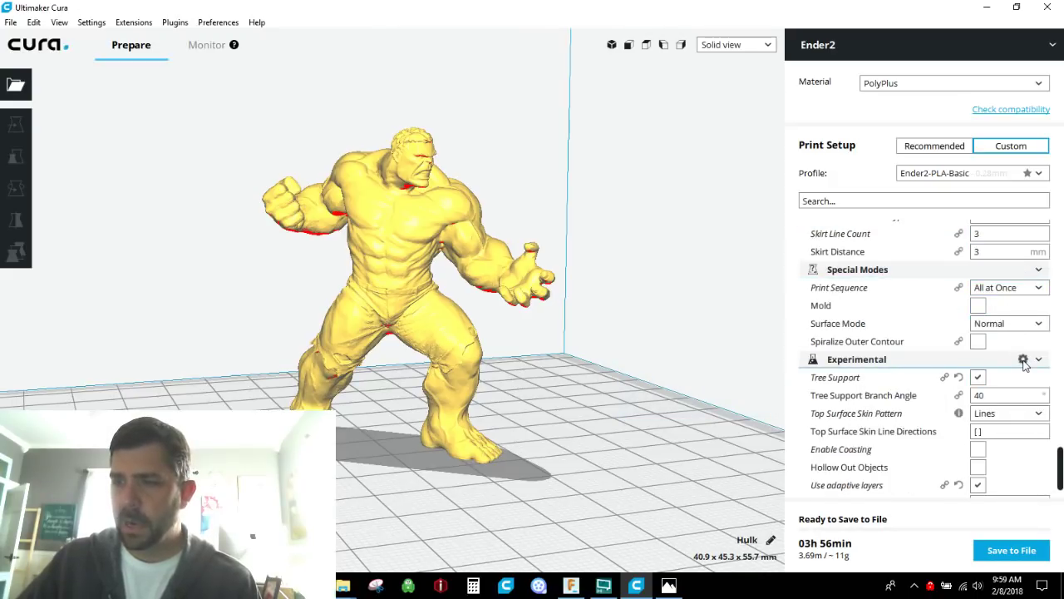
{"action": "left_click", "coordinate": [1023, 359]}
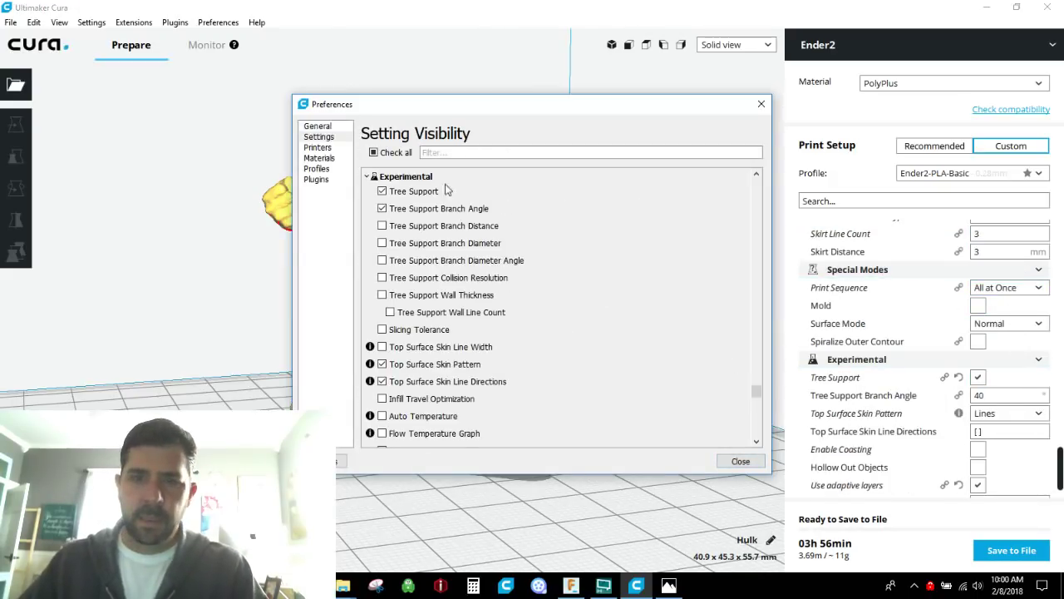
{"action": "left_click", "coordinate": [489, 158]}
{"action": "type", "text": "ada"}
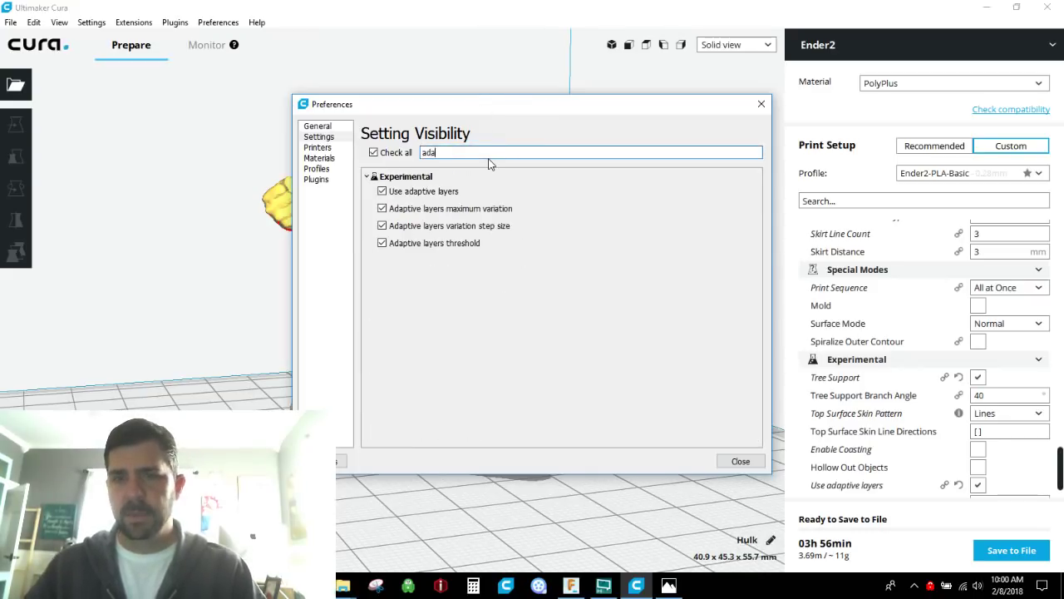
{"action": "left_click", "coordinate": [381, 191]}
{"action": "left_click", "coordinate": [382, 192]}
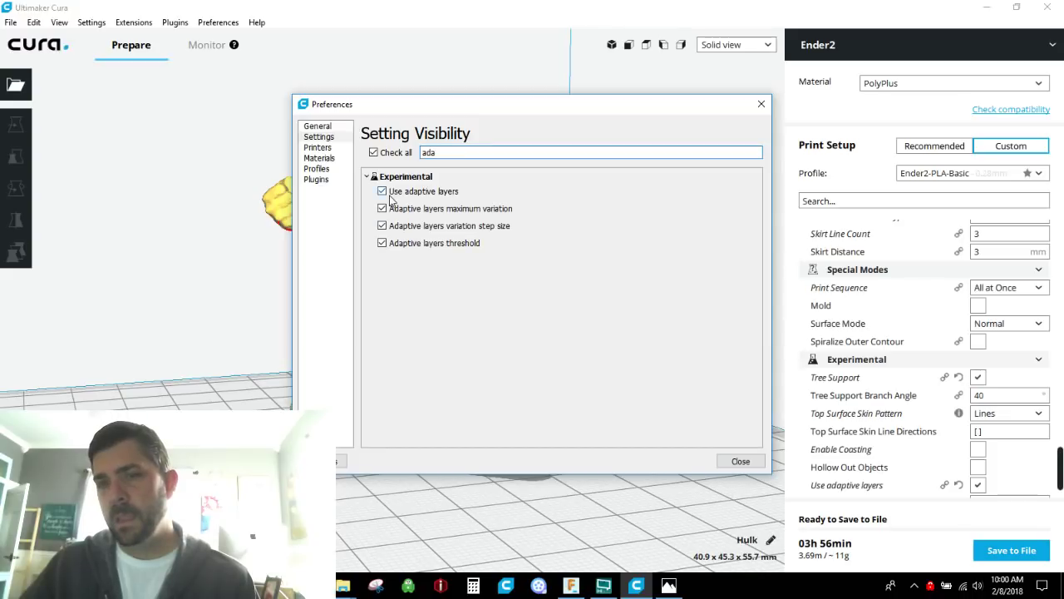
{"action": "double_click", "coordinate": [476, 153]}
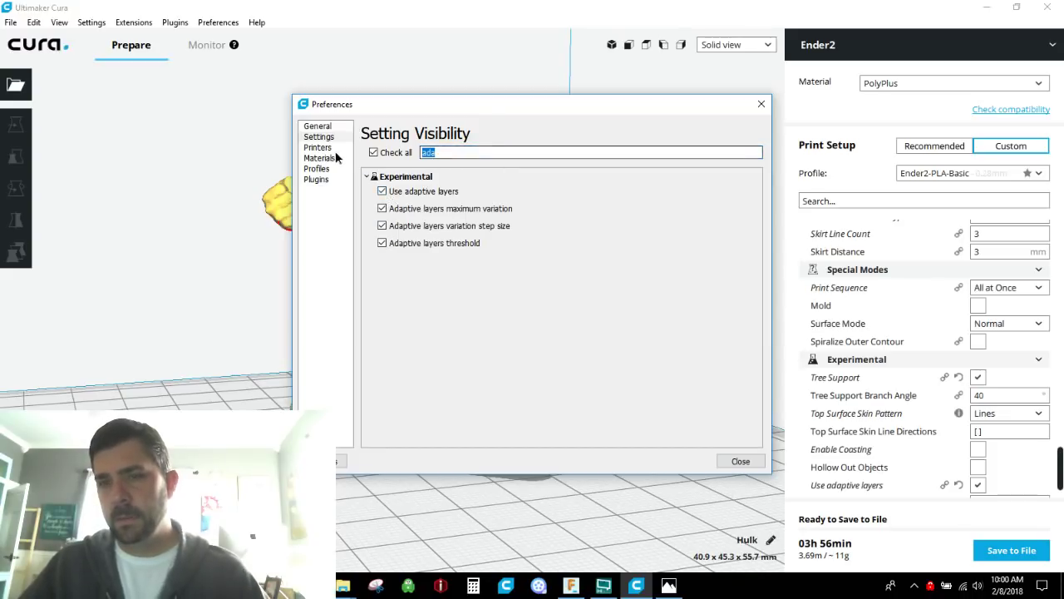
{"action": "type", "text": "tree"}
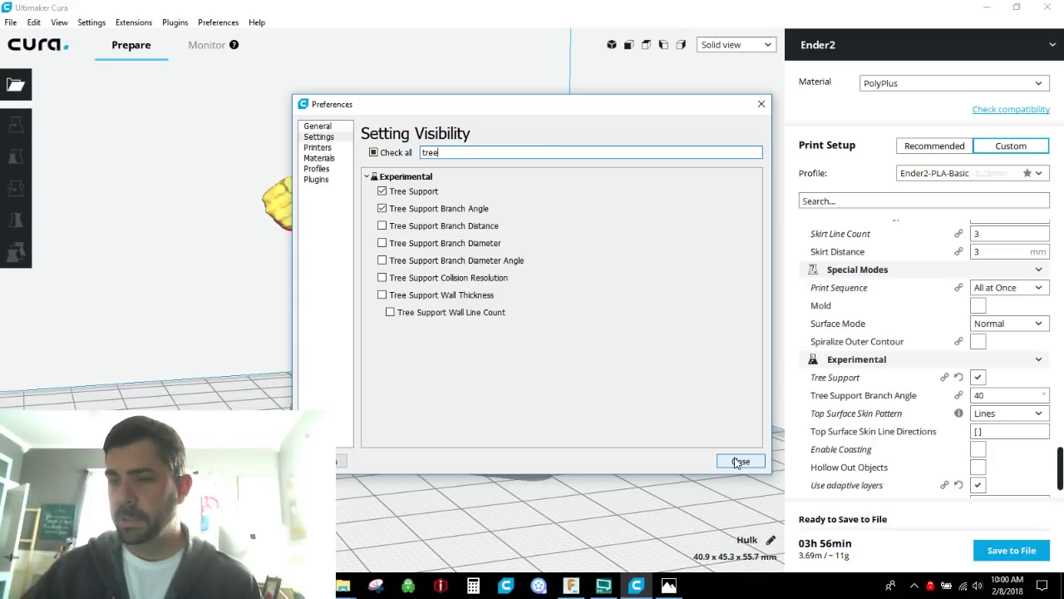
{"action": "left_click", "coordinate": [736, 462]}
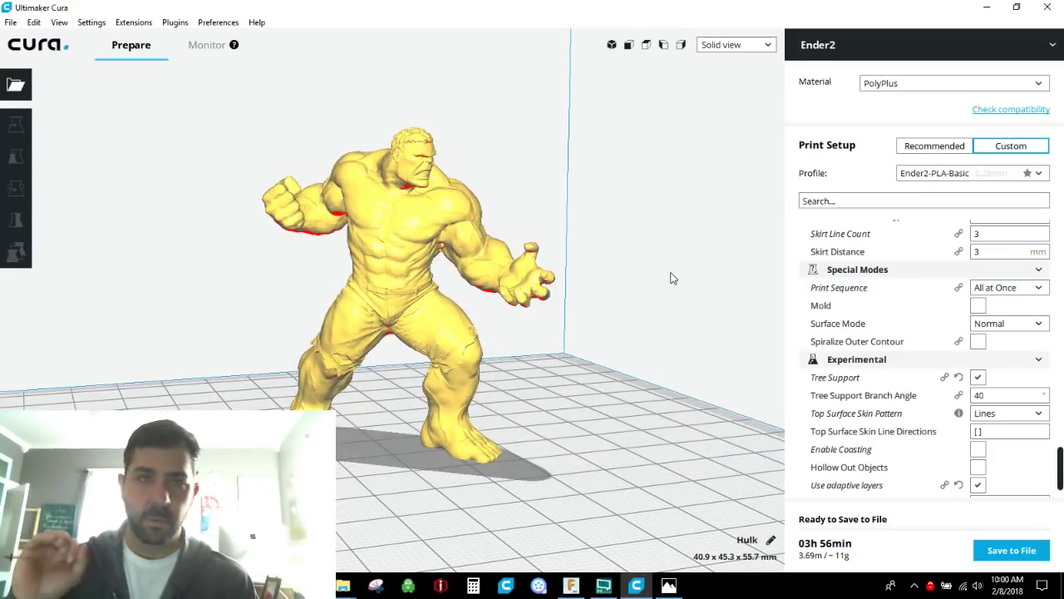
{"action": "scroll", "coordinate": [840, 344], "scroll_direction": "down", "scroll_amount": 1}
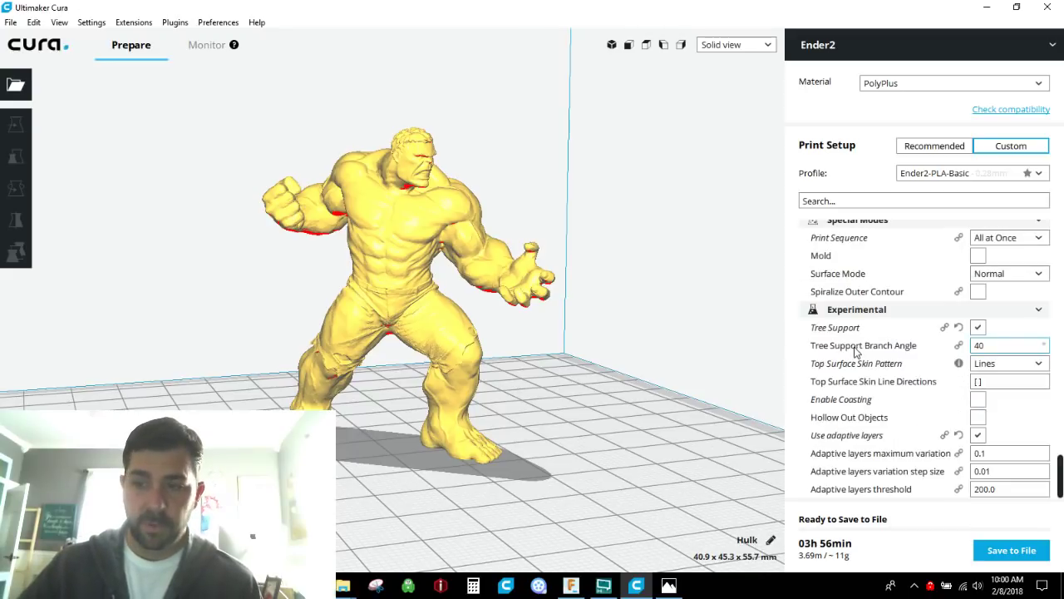
{"action": "left_click", "coordinate": [978, 436]}
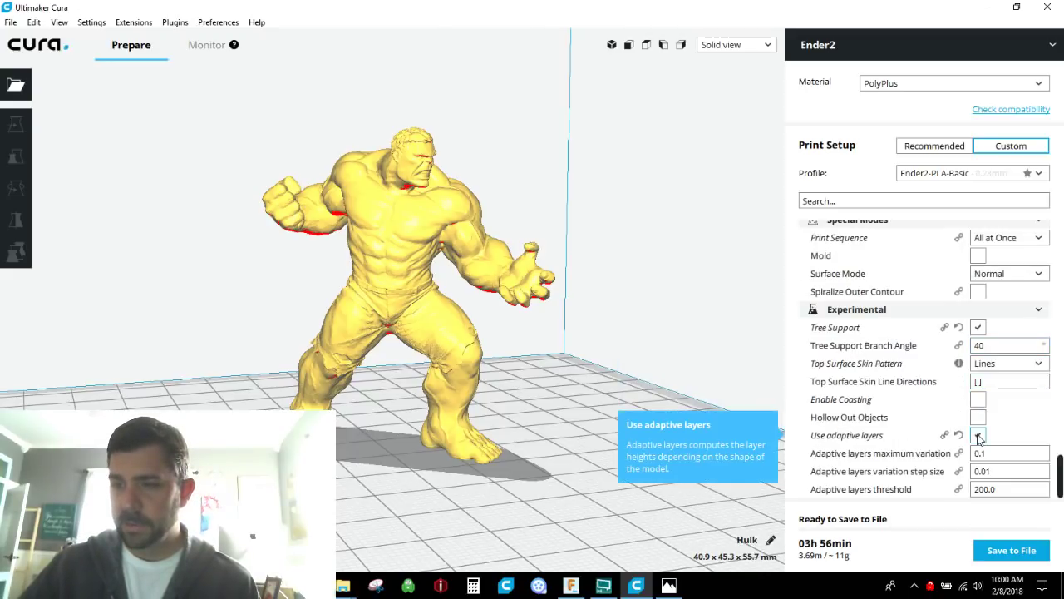
{"action": "left_click", "coordinate": [978, 435]}
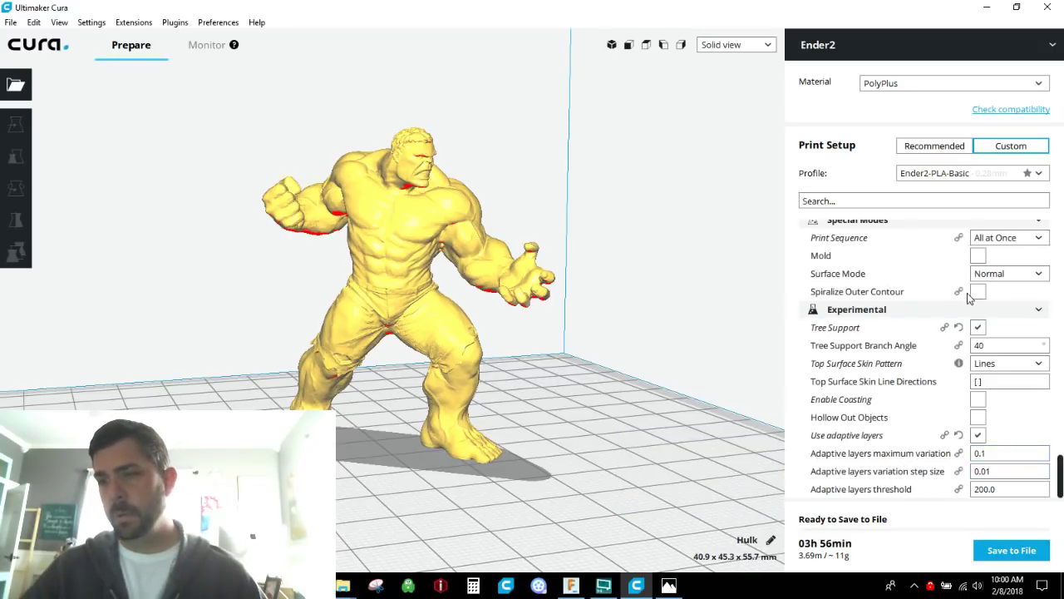
{"action": "scroll", "coordinate": [928, 340], "scroll_direction": "up", "scroll_amount": 15}
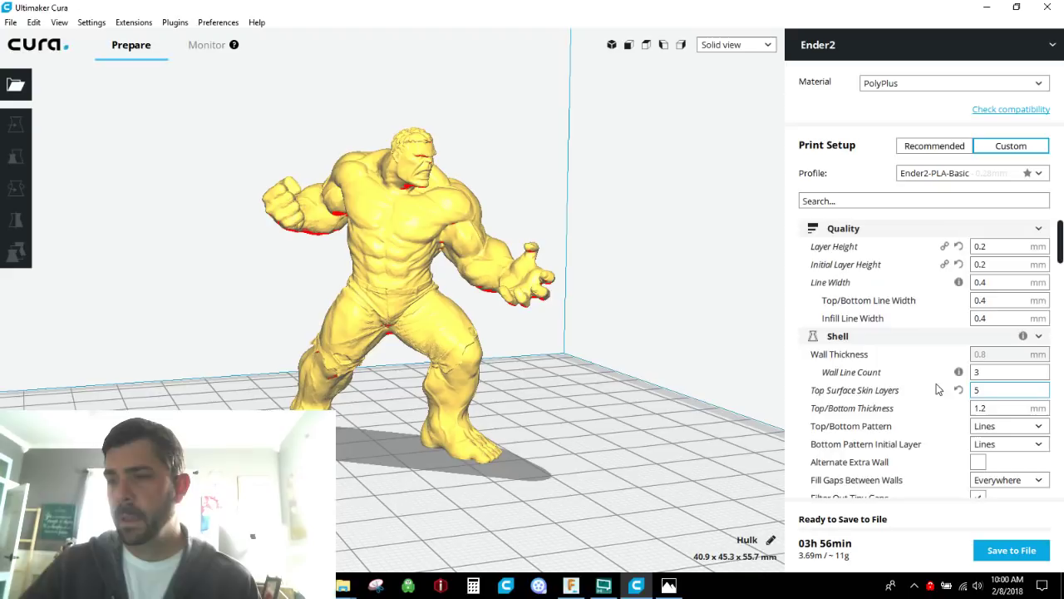
{"action": "scroll", "coordinate": [939, 388], "scroll_direction": "down", "scroll_amount": 10}
{"action": "scroll", "coordinate": [939, 388], "scroll_direction": "down", "scroll_amount": 10}
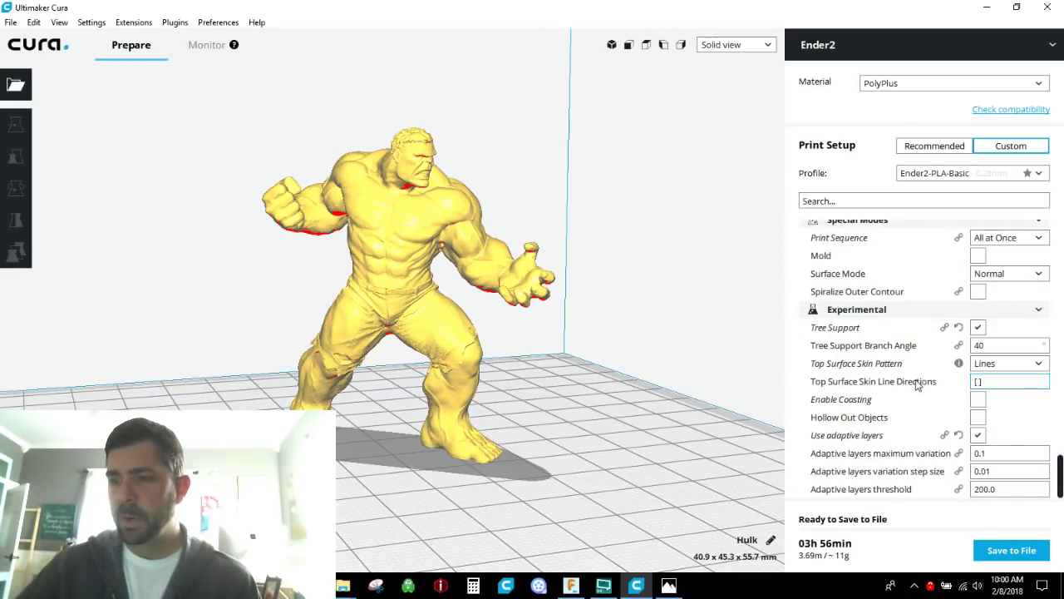
{"action": "double_click", "coordinate": [1011, 456]}
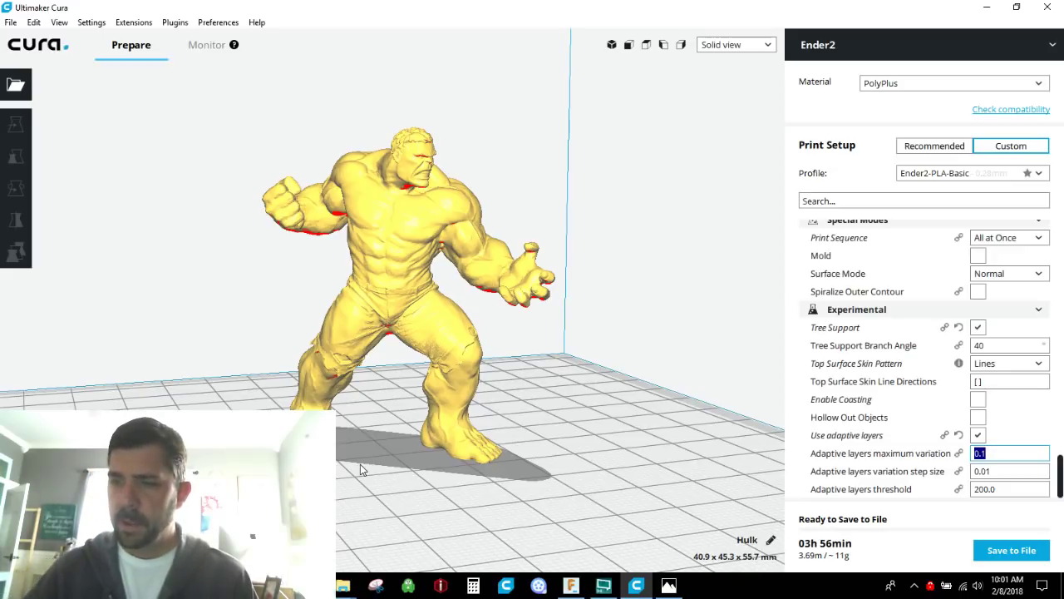
{"action": "left_click", "coordinate": [1008, 454]}
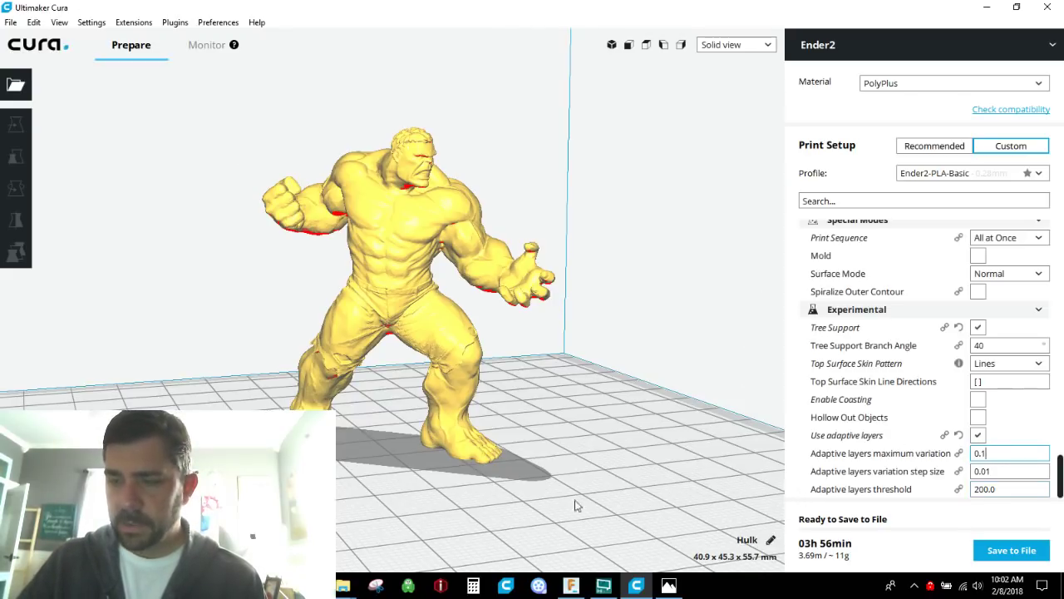
Open the print photos and browse back and forth through them.
{"action": "left_click", "coordinate": [668, 585]}
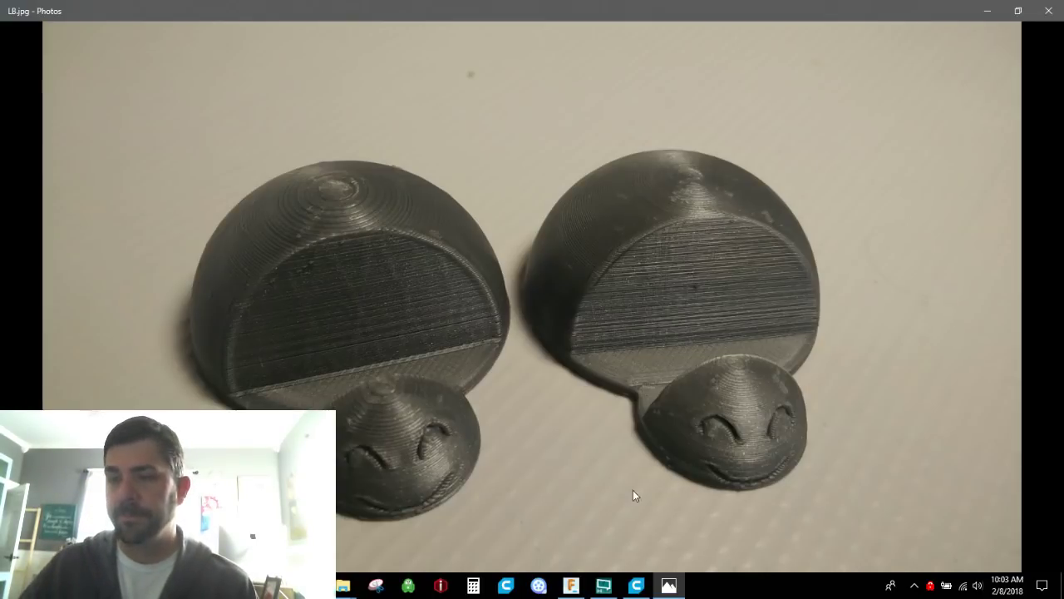
{"action": "left_click", "coordinate": [1029, 295]}
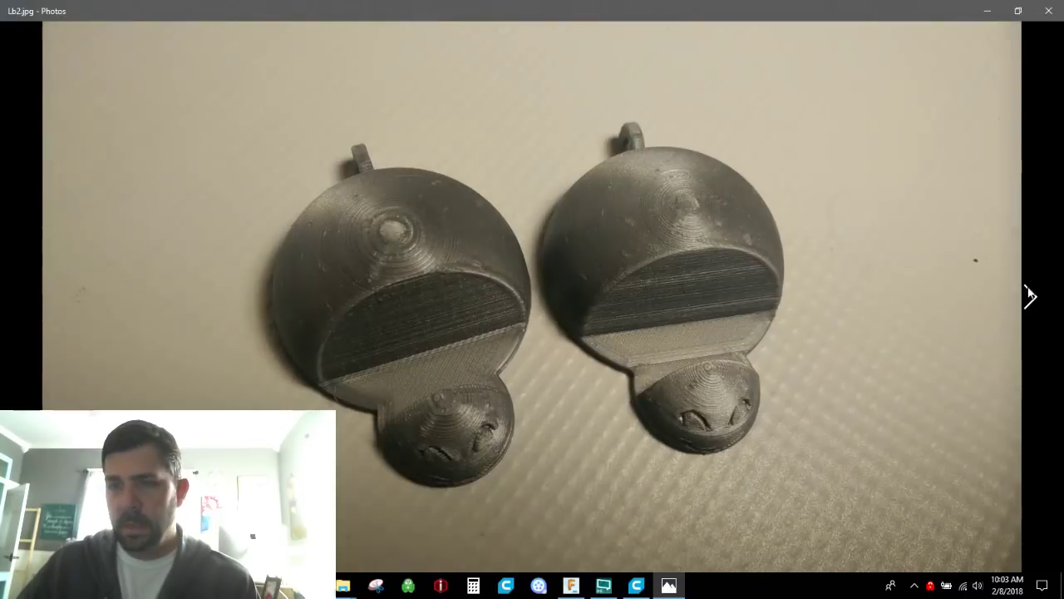
{"action": "left_click", "coordinate": [1030, 295]}
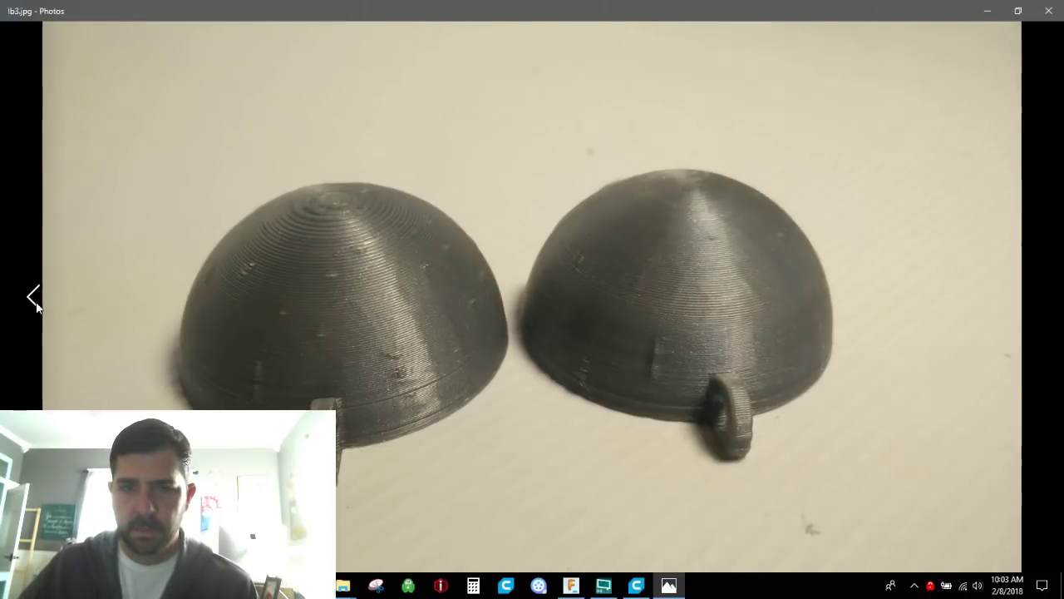
{"action": "left_click", "coordinate": [33, 297]}
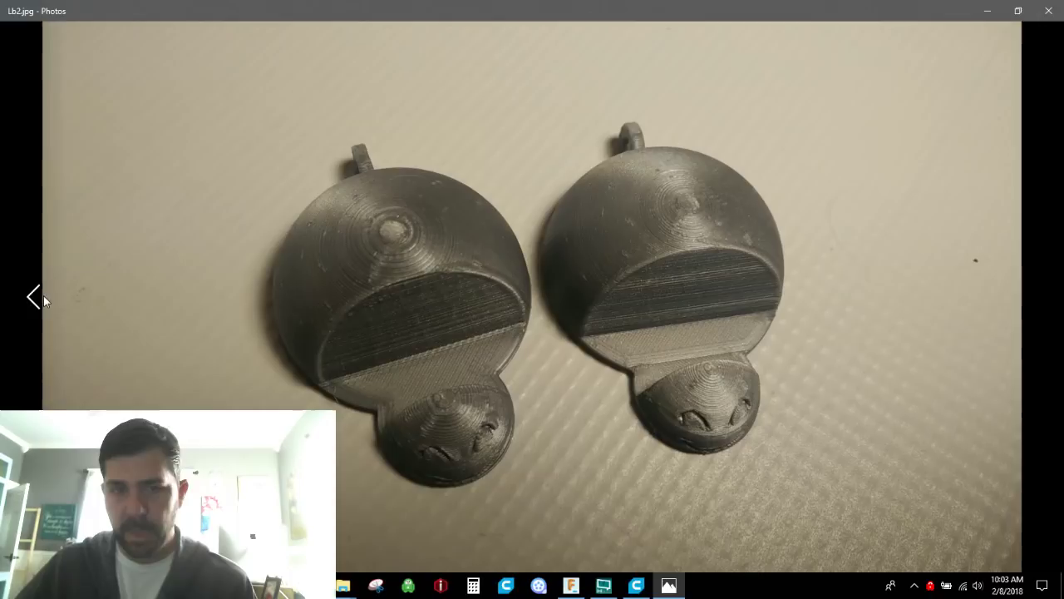
{"action": "left_click", "coordinate": [31, 298]}
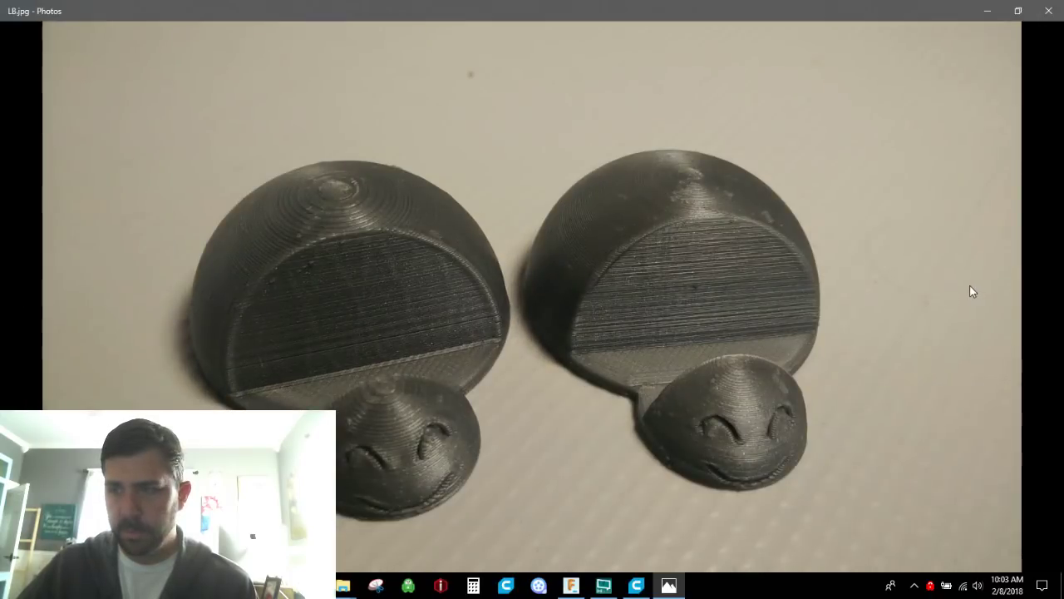
View the dome prints and the printed Hulk photos, then close Photos.
{"action": "left_click", "coordinate": [1031, 296]}
{"action": "left_click", "coordinate": [1031, 296]}
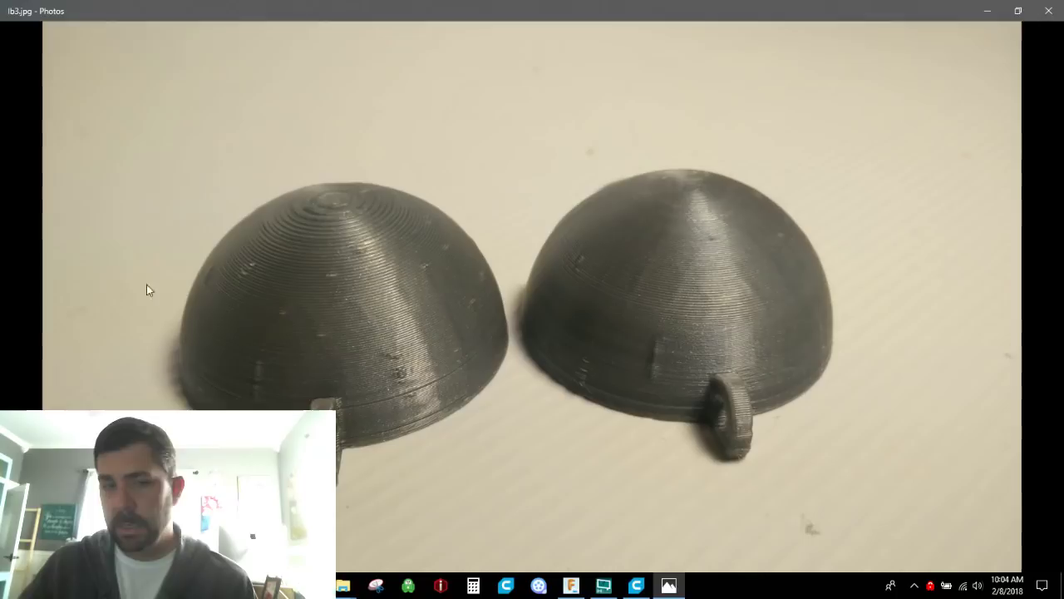
{"action": "left_click", "coordinate": [34, 296]}
{"action": "left_click", "coordinate": [34, 296]}
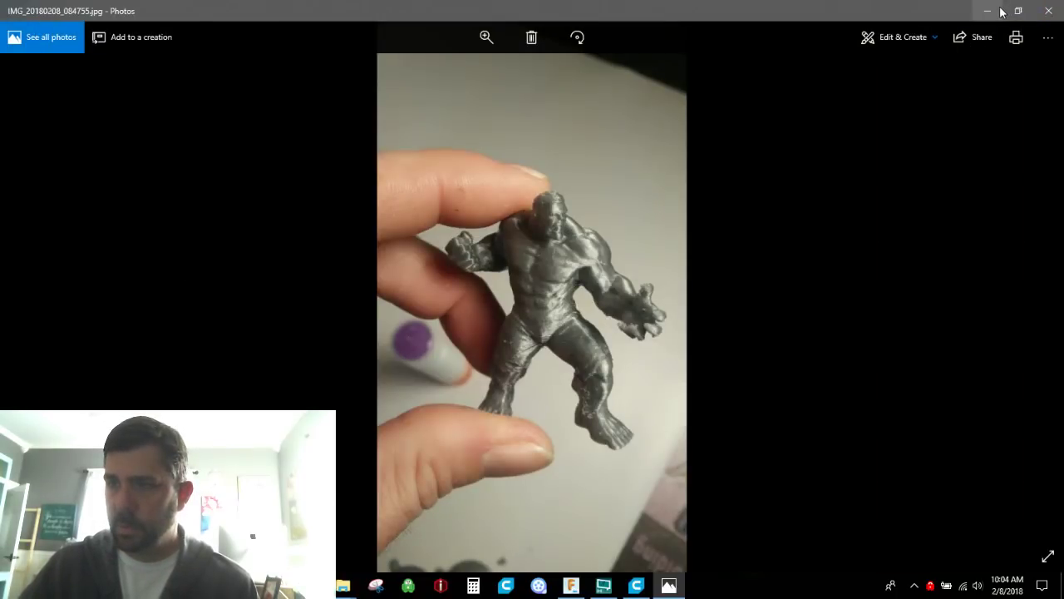
{"action": "left_click", "coordinate": [1048, 10]}
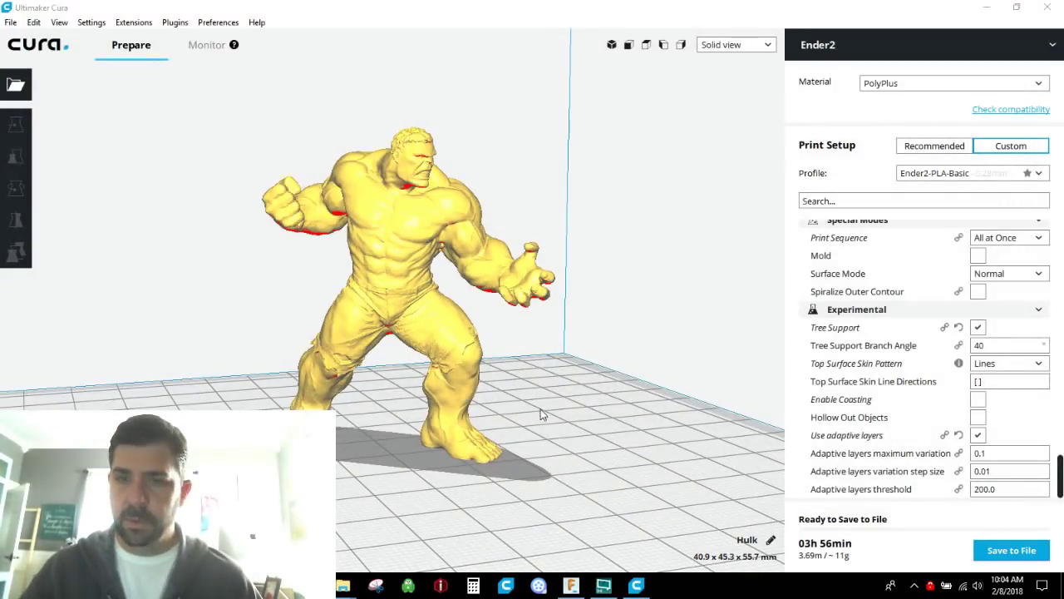
{"action": "right_click_drag", "start_coordinate": [530, 355], "coordinate": [567, 351]}
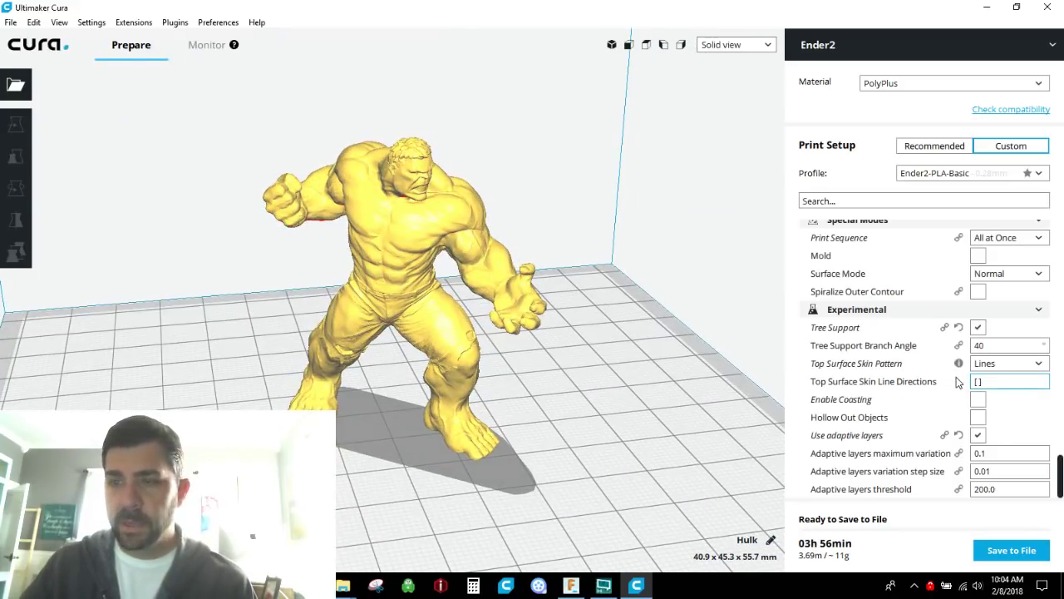
{"action": "scroll", "coordinate": [955, 379], "scroll_direction": "up", "scroll_amount": 2}
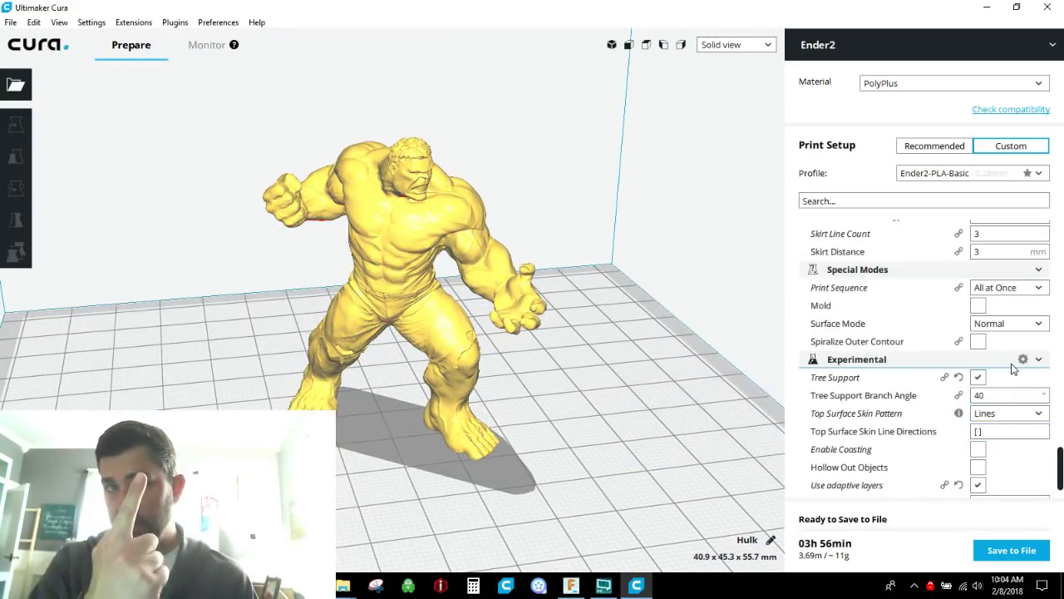
{"action": "scroll", "coordinate": [924, 356], "scroll_direction": "up", "scroll_amount": 3}
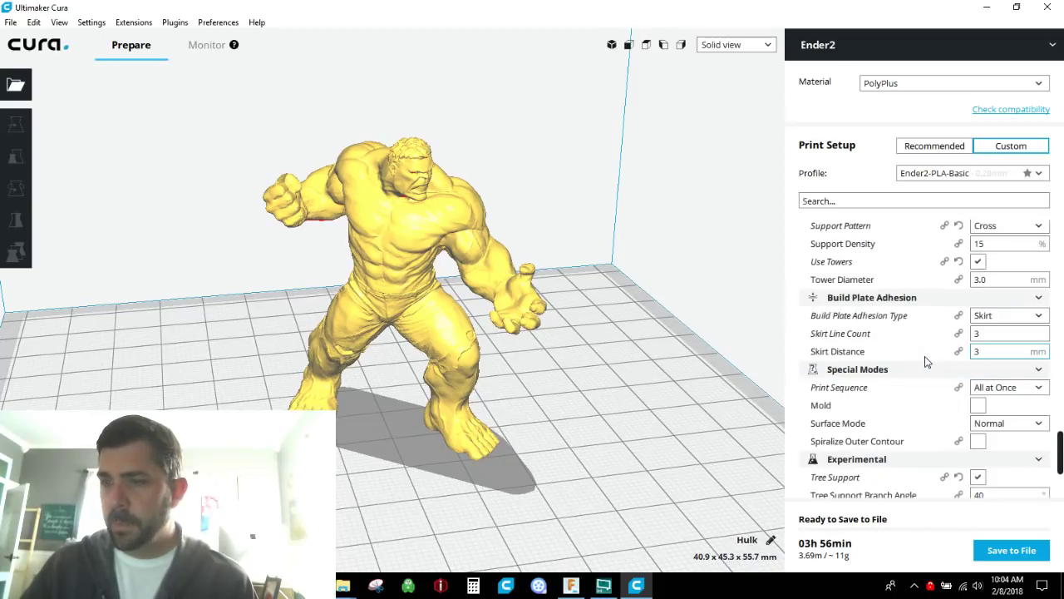
{"action": "scroll", "coordinate": [924, 356], "scroll_direction": "up", "scroll_amount": 1}
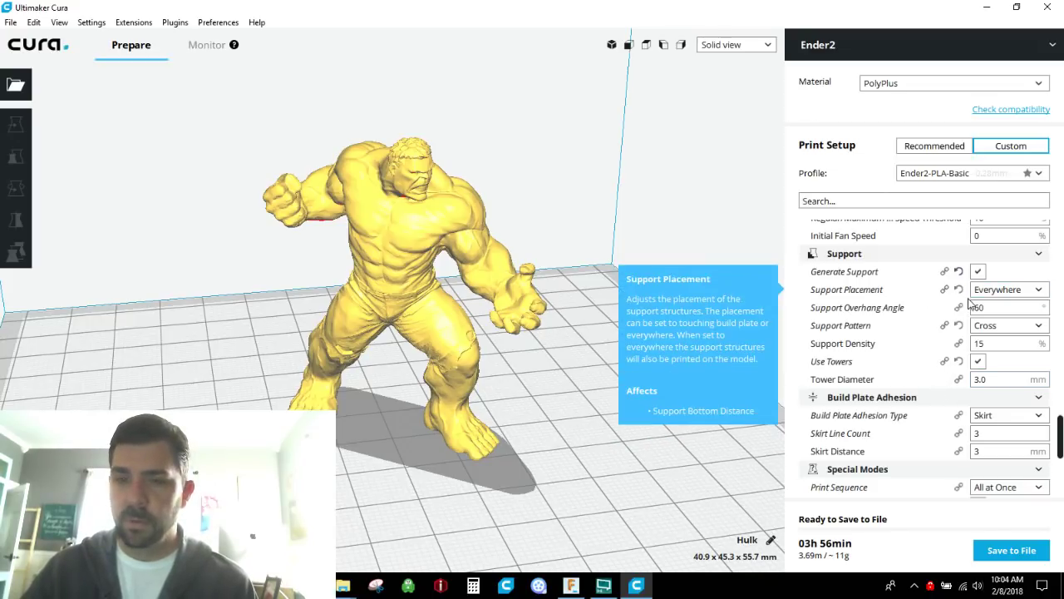
{"action": "right_click_drag", "start_coordinate": [473, 409], "coordinate": [564, 361]}
{"action": "left_click", "coordinate": [459, 301]}
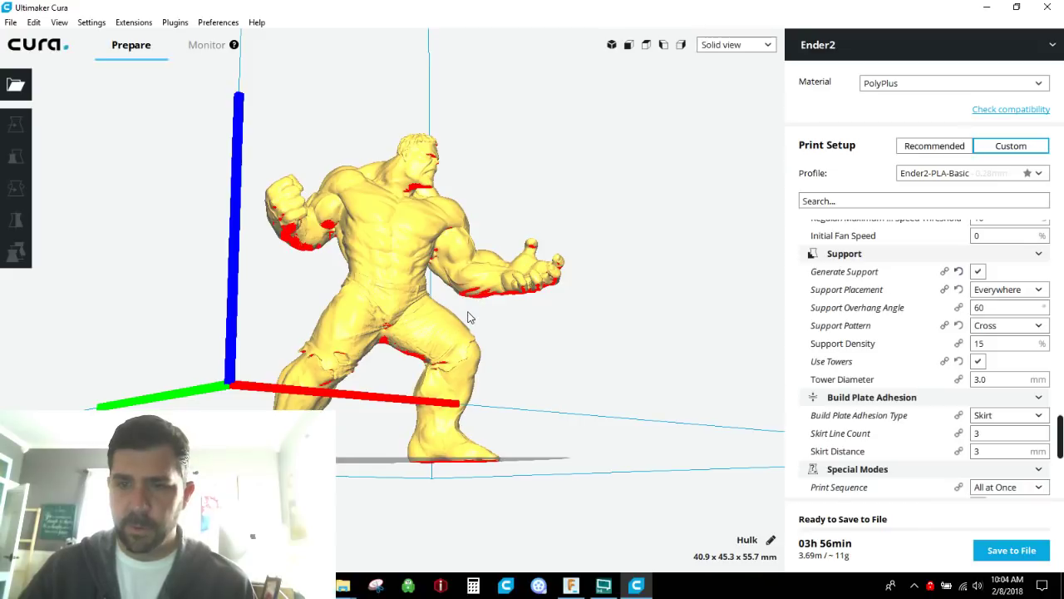
{"action": "right_click_drag", "start_coordinate": [456, 333], "coordinate": [507, 419]}
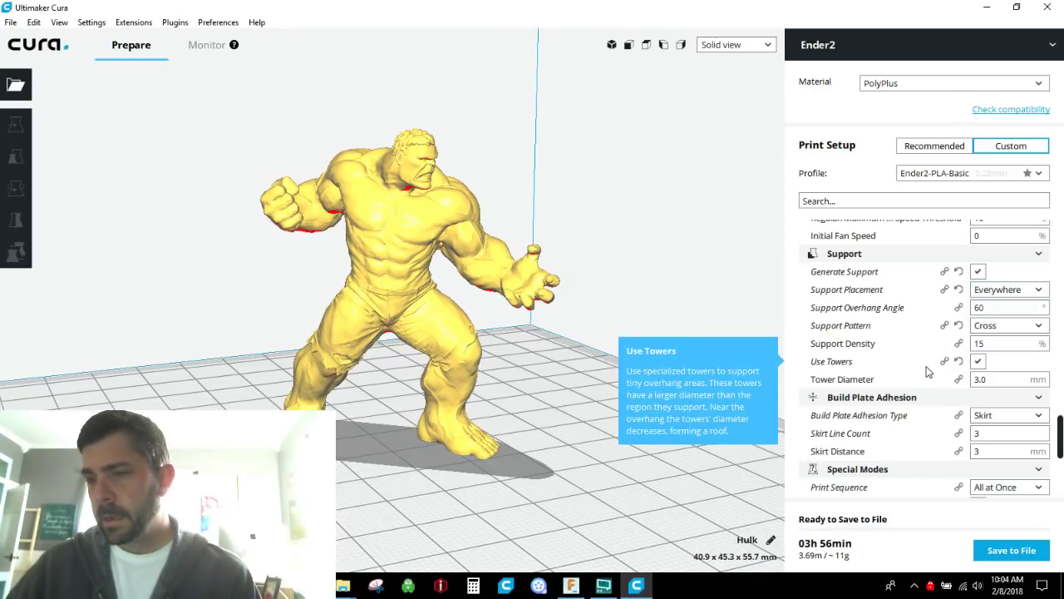
{"action": "scroll", "coordinate": [897, 359], "scroll_direction": "down", "scroll_amount": 2}
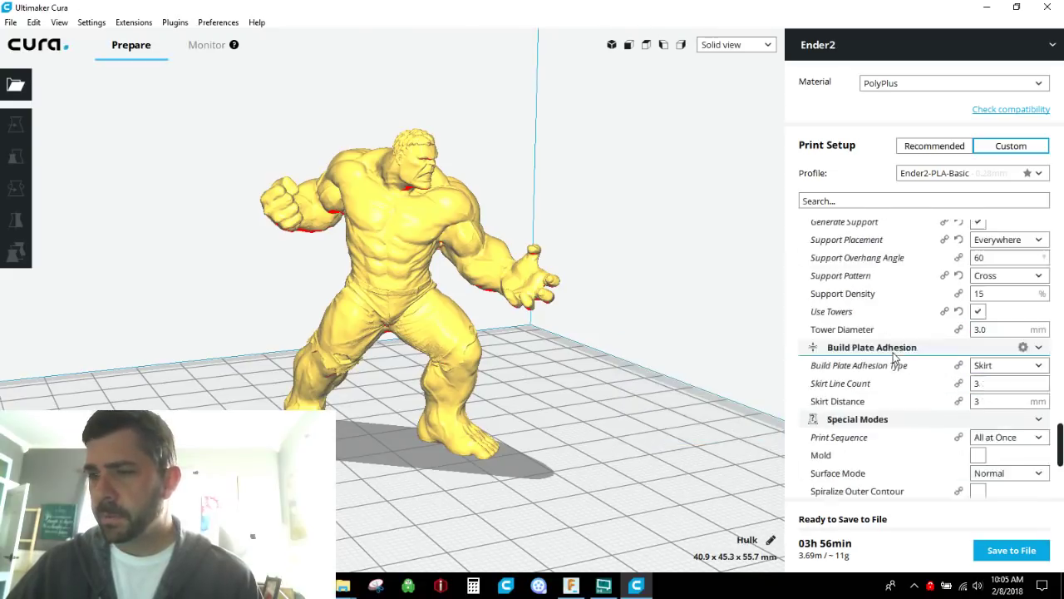
Scroll the settings list to review Tree Support and Use adaptive layers.
{"action": "scroll", "coordinate": [920, 276], "scroll_direction": "up", "scroll_amount": 3}
{"action": "scroll", "coordinate": [931, 342], "scroll_direction": "down", "scroll_amount": 6}
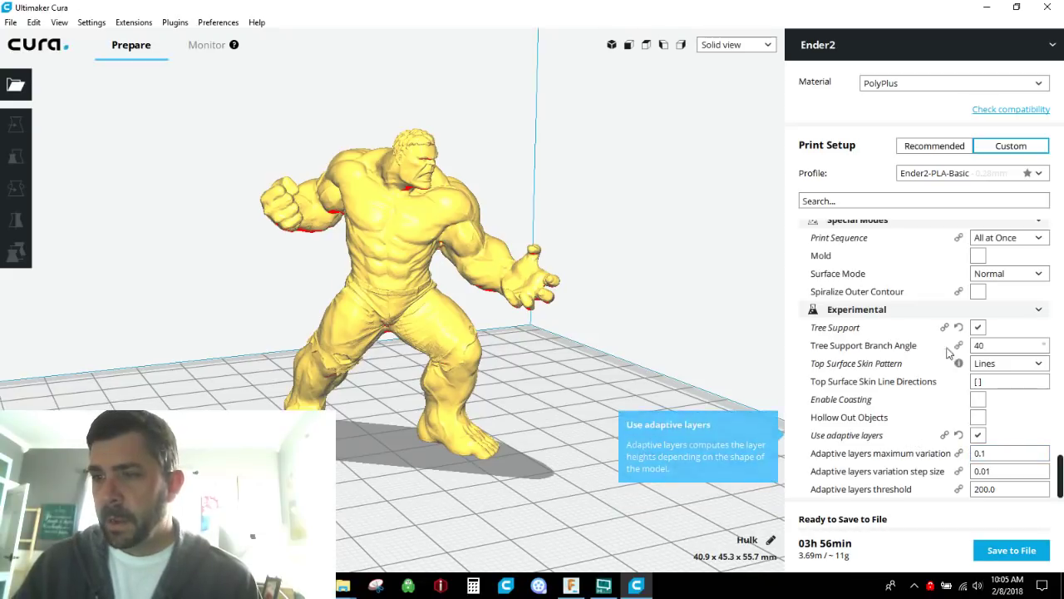
Switch to Layer view, orbit the sliced Hulk, and read the Tree Support description.
{"action": "left_click", "coordinate": [740, 46]}
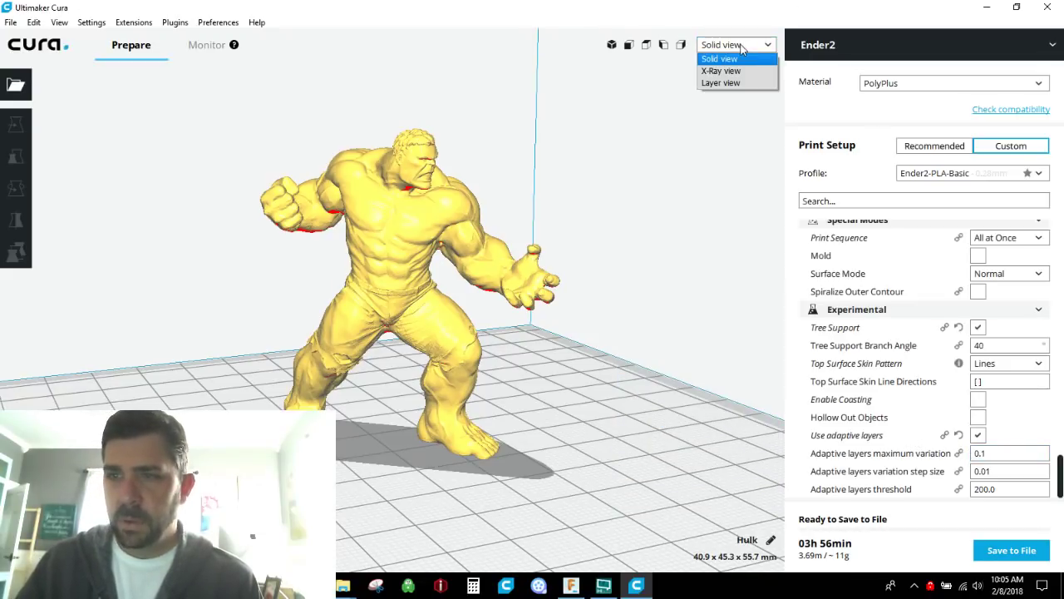
{"action": "left_click", "coordinate": [720, 83]}
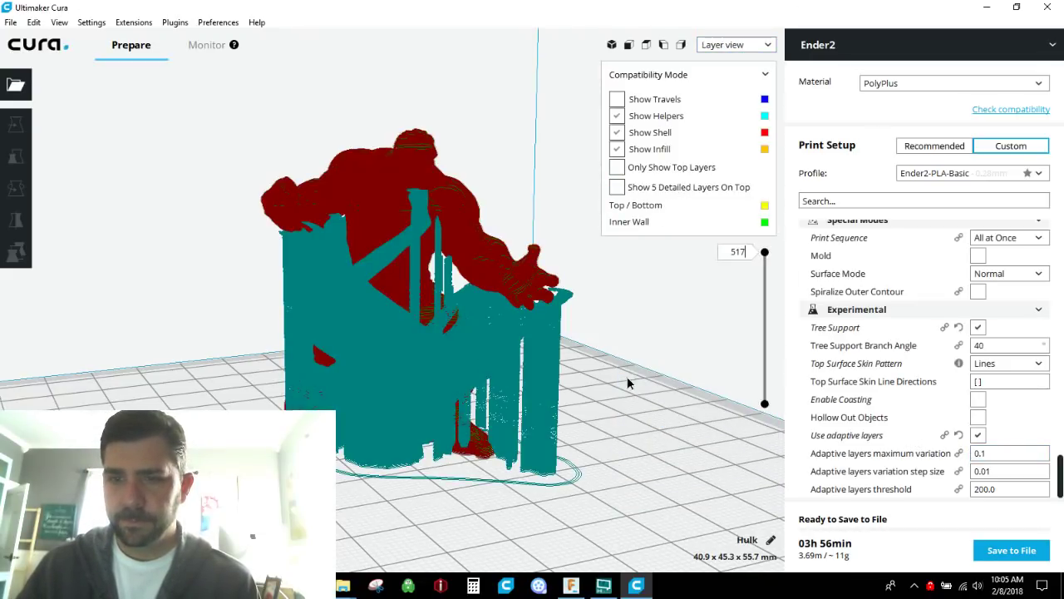
{"action": "right_click_drag", "start_coordinate": [627, 378], "coordinate": [594, 369]}
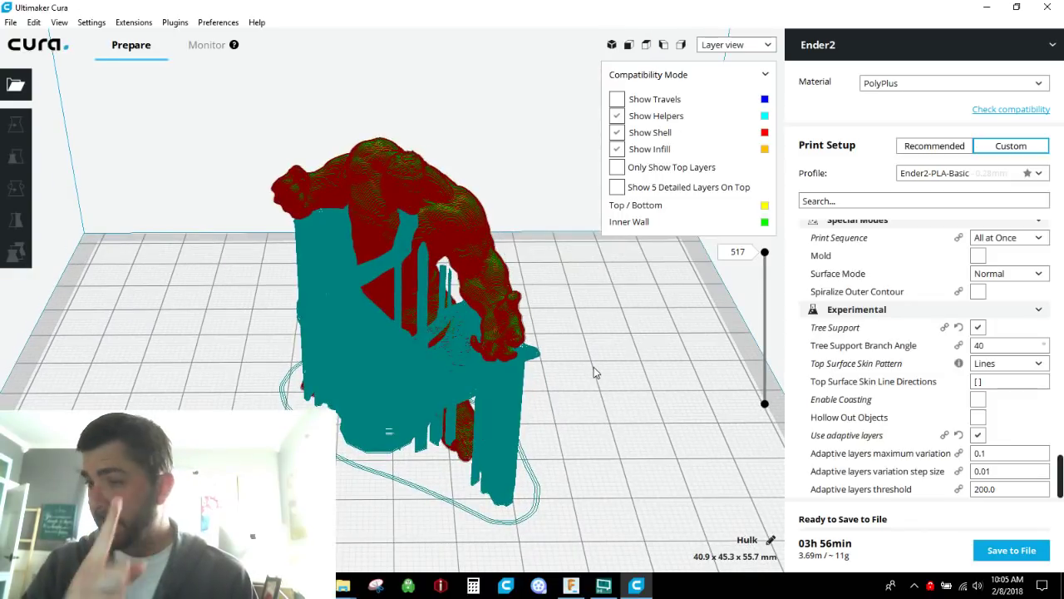
{"action": "mouse_move", "coordinate": [946, 335]}
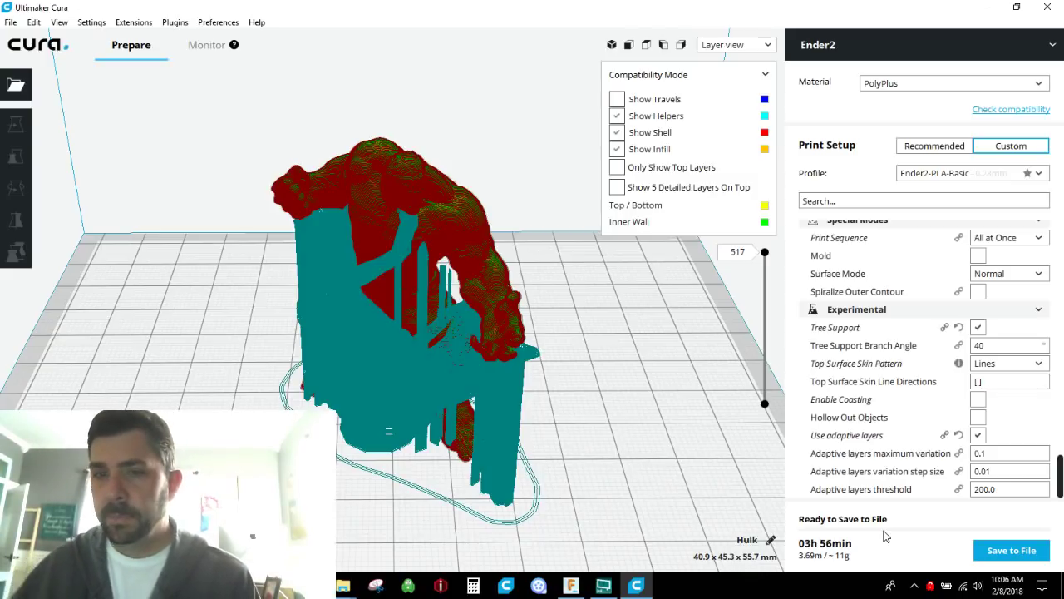
Orbit the layer view through side, front and top views, then open the YTVidPics folder.
{"action": "right_click_drag", "start_coordinate": [441, 494], "coordinate": [390, 449]}
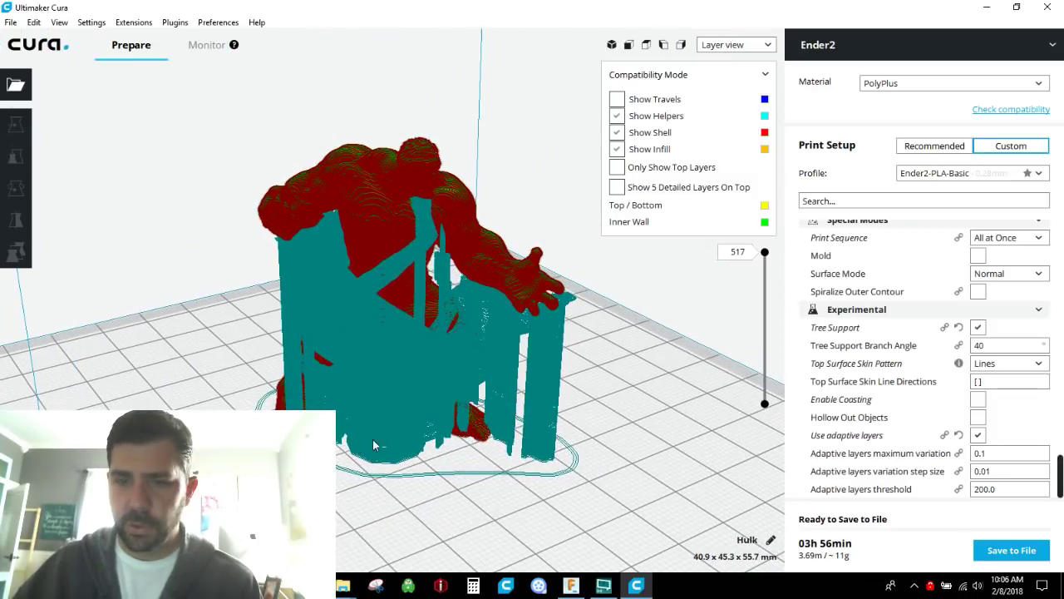
{"action": "right_click_drag", "start_coordinate": [402, 496], "coordinate": [418, 382]}
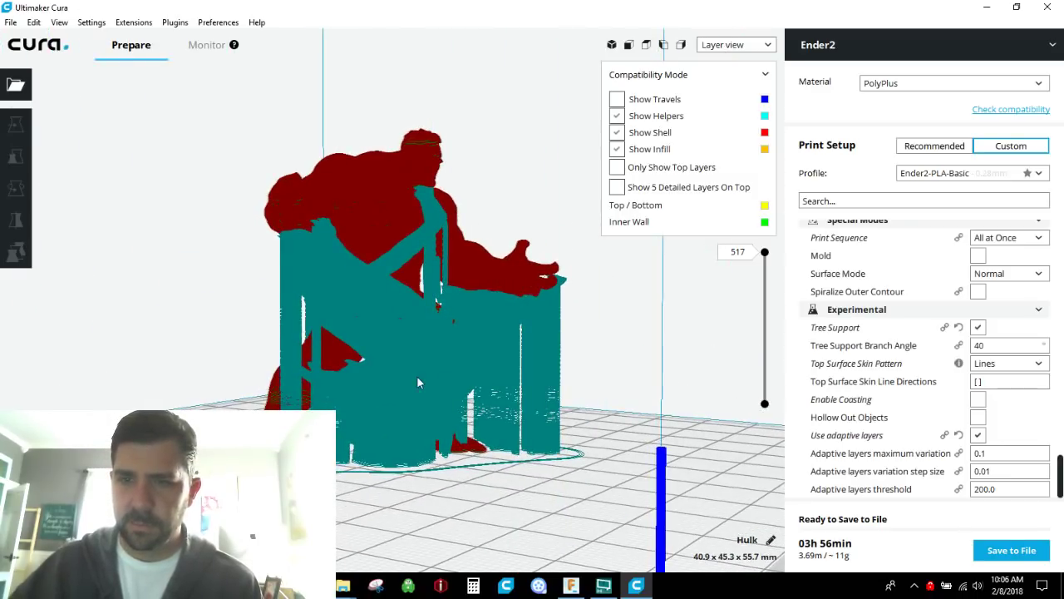
{"action": "scroll", "coordinate": [427, 372], "scroll_direction": "up", "scroll_amount": 5}
{"action": "scroll", "coordinate": [430, 432], "scroll_direction": "down", "scroll_amount": 2}
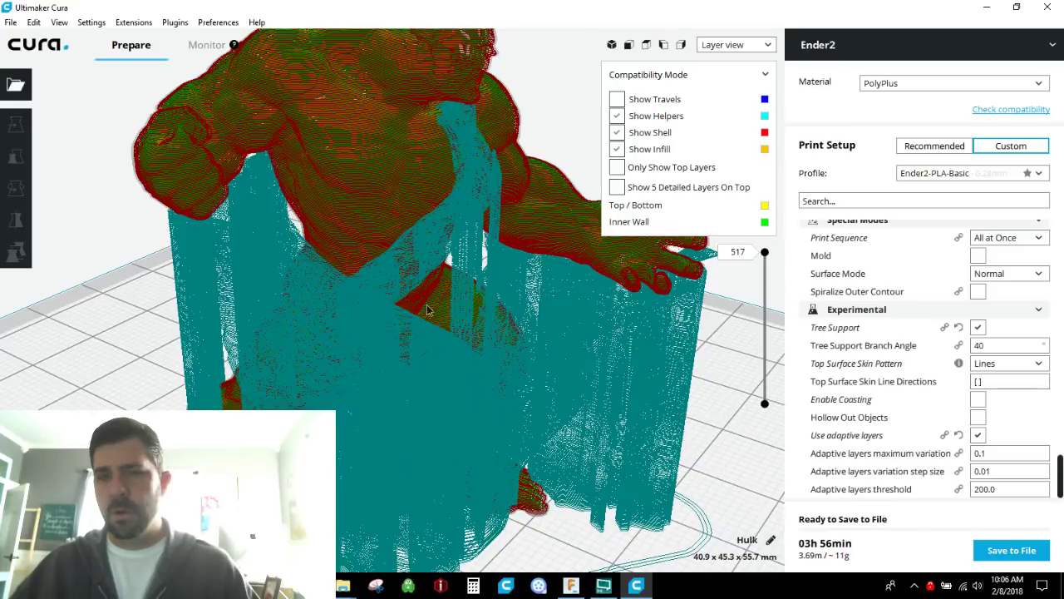
{"action": "right_click_drag", "start_coordinate": [259, 302], "coordinate": [280, 380]}
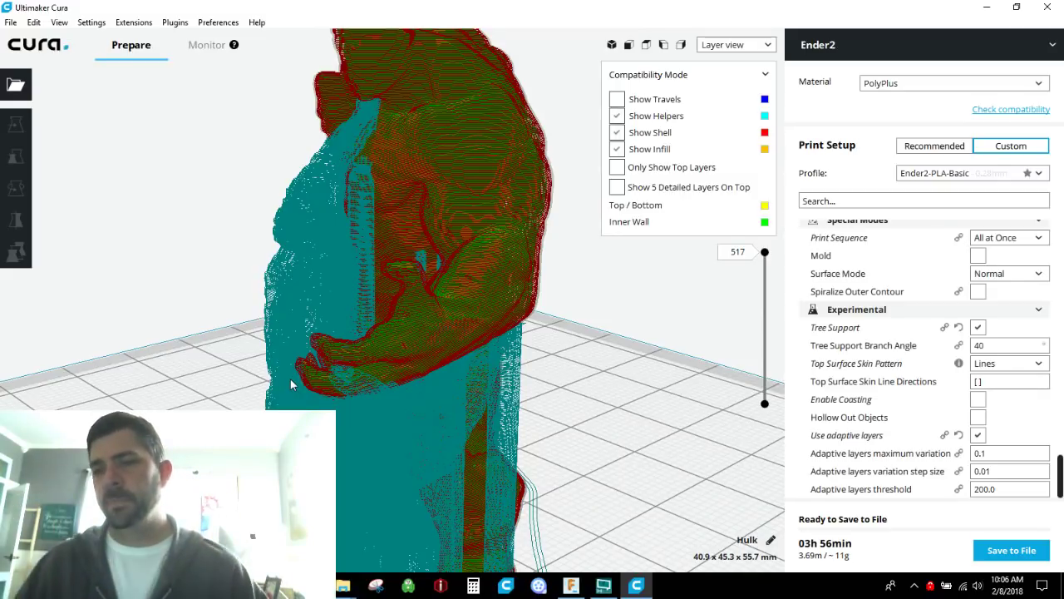
{"action": "right_click_drag", "start_coordinate": [196, 380], "coordinate": [470, 399]}
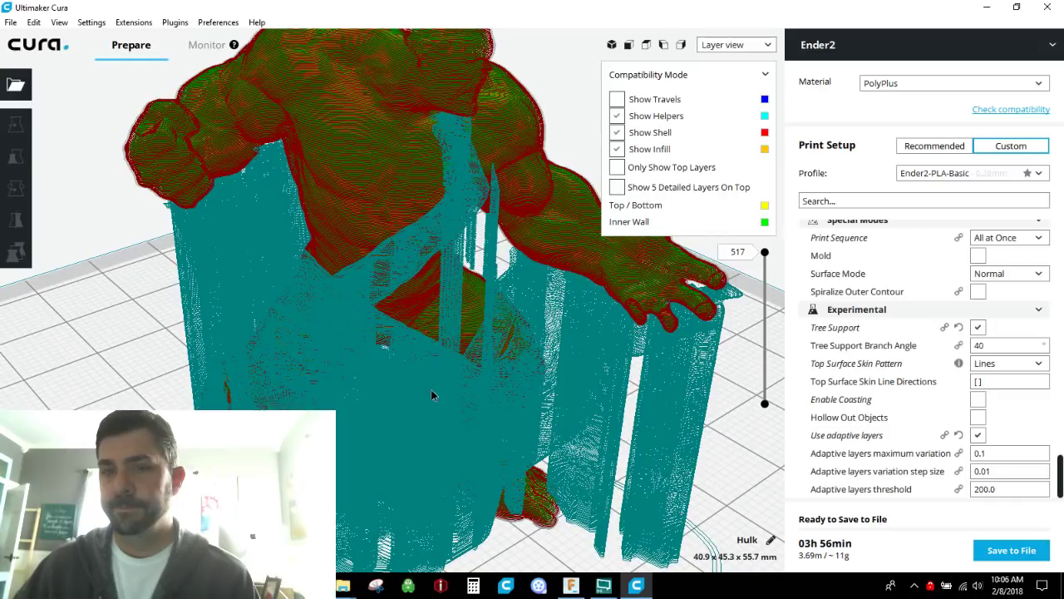
{"action": "mouse_move", "coordinate": [432, 395]}
{"action": "right_mouse_down"}
{"action": "mouse_move", "coordinate": [436, 439]}
{"action": "mouse_move", "coordinate": [420, 381]}
{"action": "right_mouse_up"}
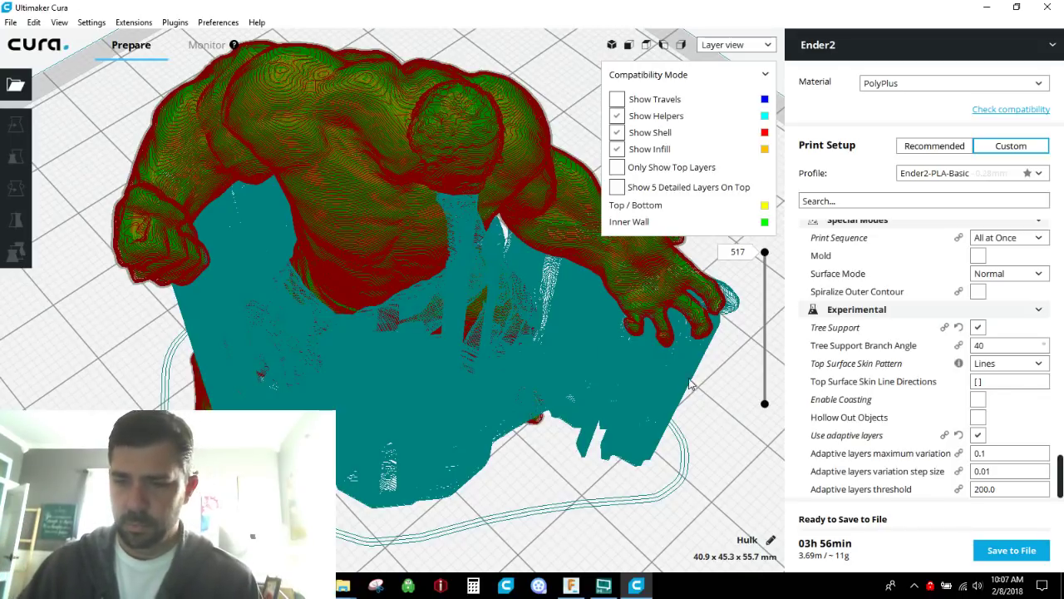
{"action": "left_click", "coordinate": [343, 586]}
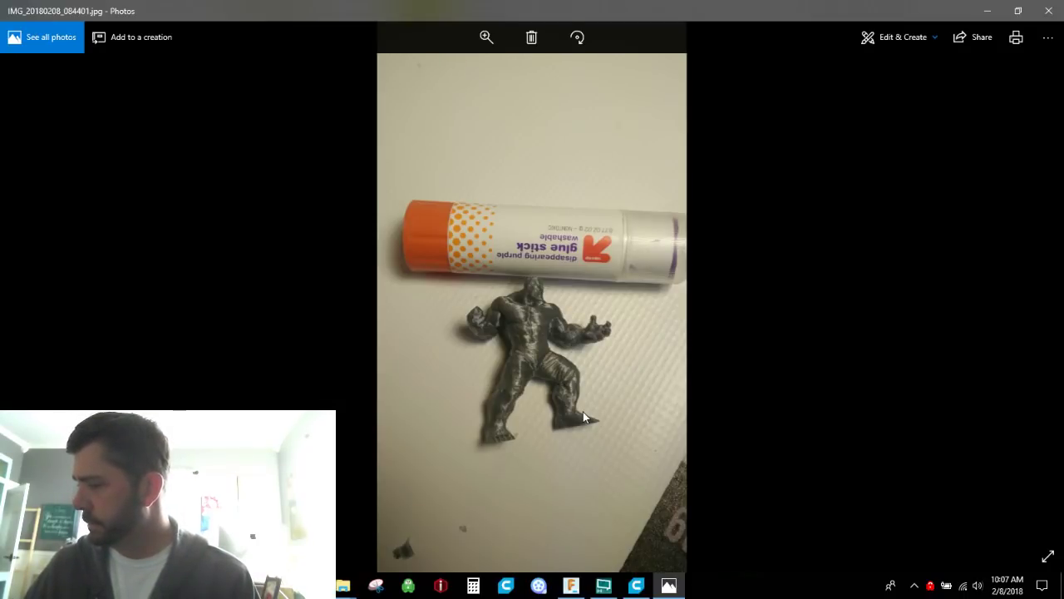
Step forward through the photos to IMG_20180208_084523.jpg, the green Hulk comparison shot.
{"action": "left_click", "coordinate": [1031, 300]}
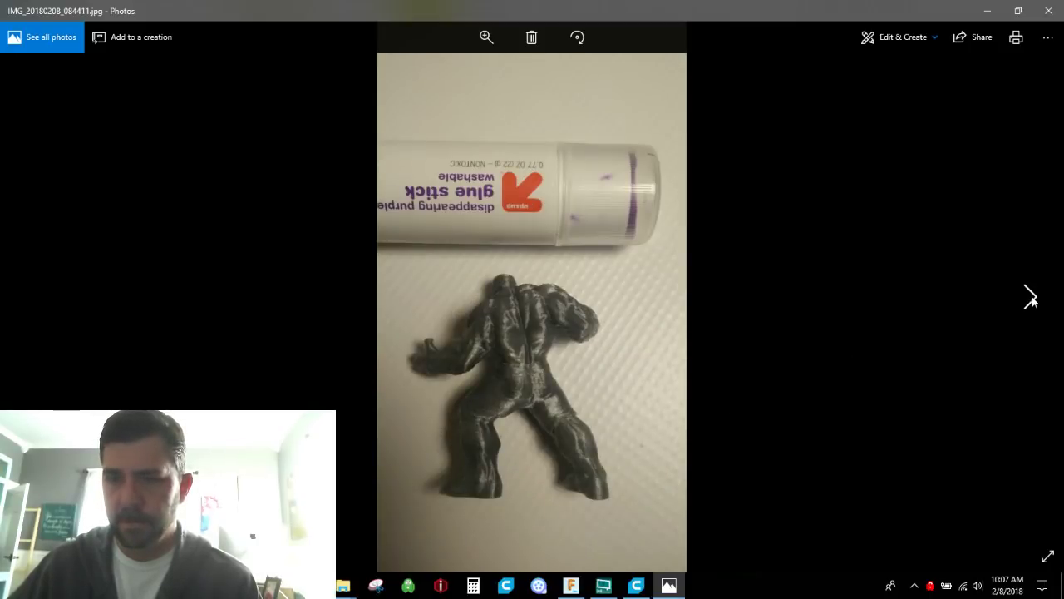
{"action": "left_click", "coordinate": [1031, 299]}
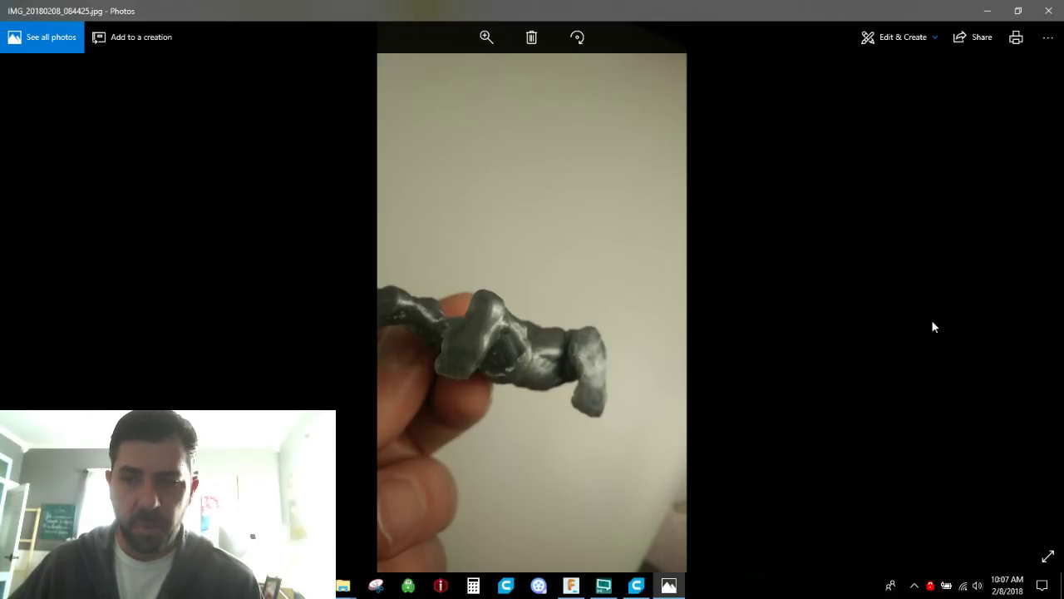
{"action": "left_click", "coordinate": [1031, 300]}
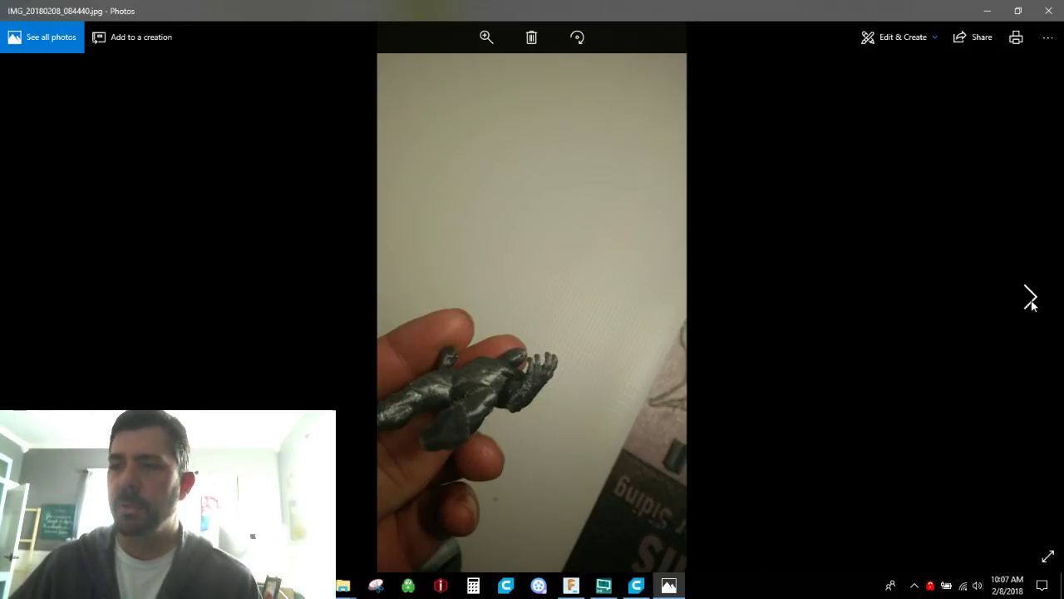
{"action": "left_click", "coordinate": [1031, 299]}
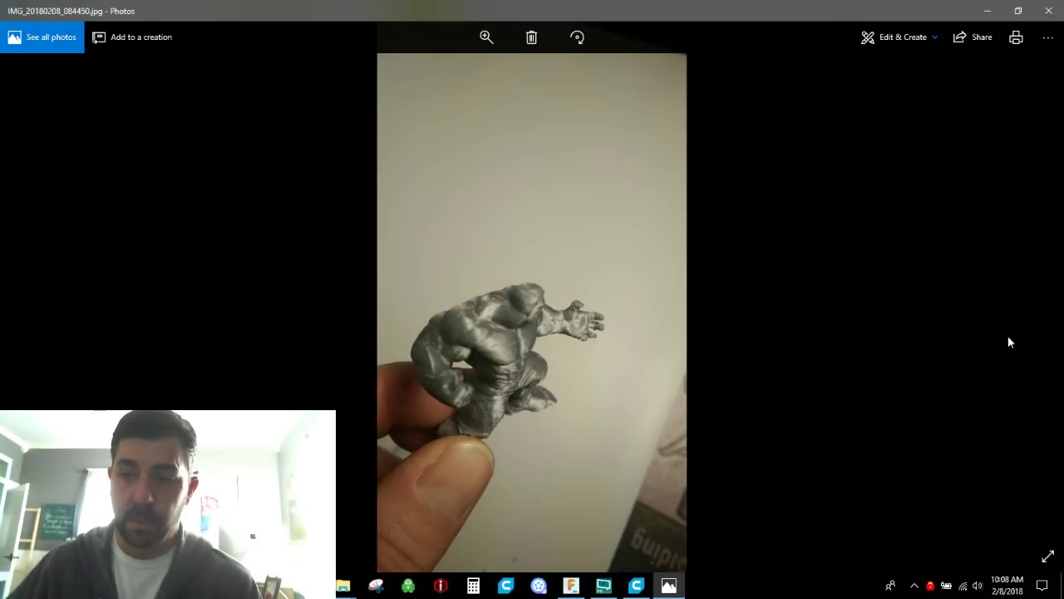
{"action": "left_click", "coordinate": [1034, 296]}
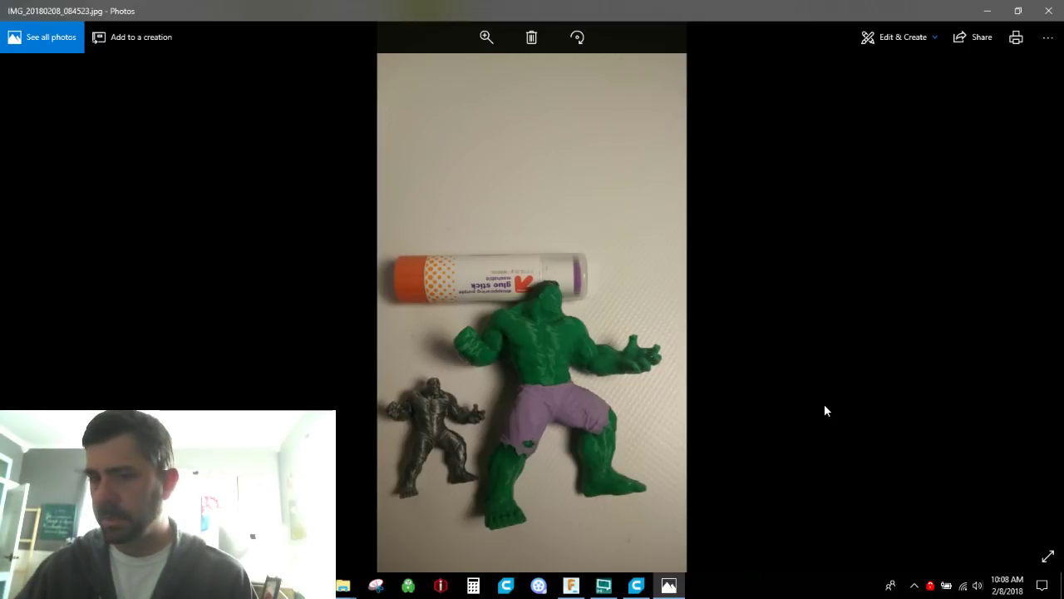
Step forward through the remaining six photos of the grey Hulk print.
{"action": "left_click", "coordinate": [1032, 304]}
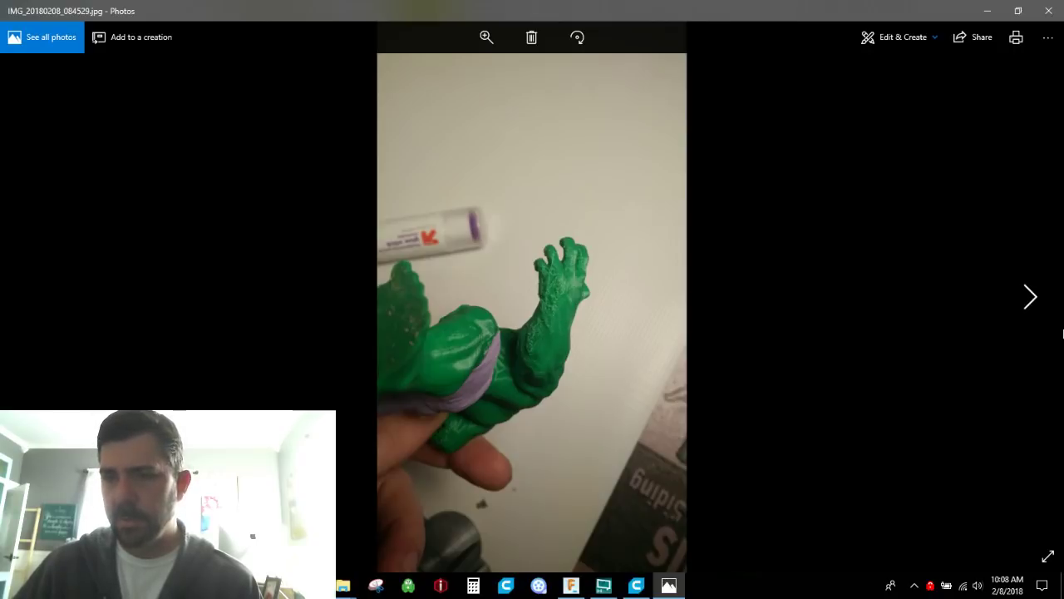
{"action": "left_click", "coordinate": [1031, 297]}
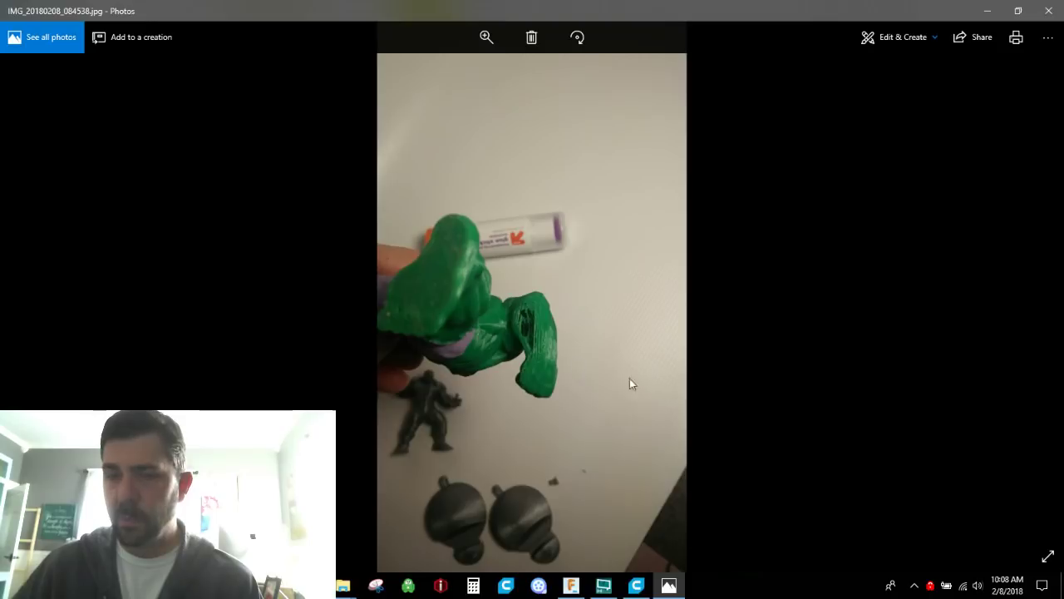
{"action": "left_click", "coordinate": [1032, 301]}
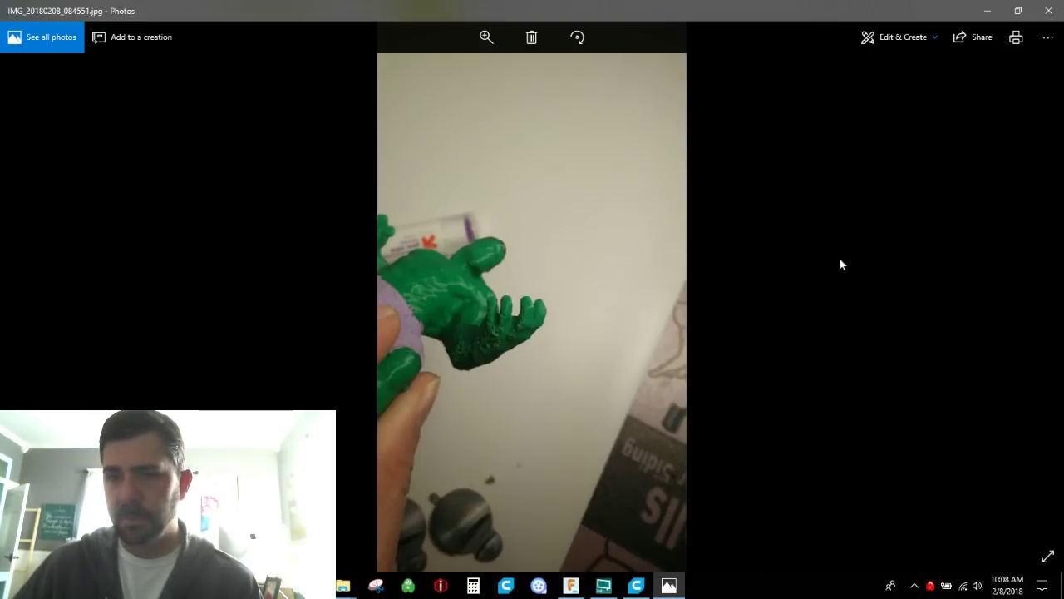
{"action": "left_click", "coordinate": [1031, 298]}
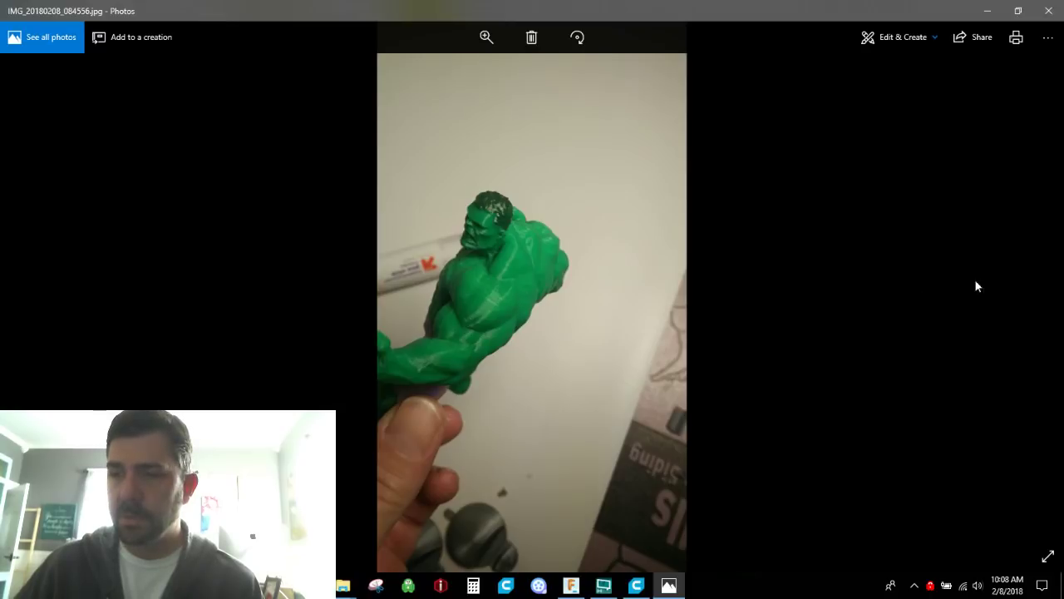
{"action": "left_click", "coordinate": [1030, 296]}
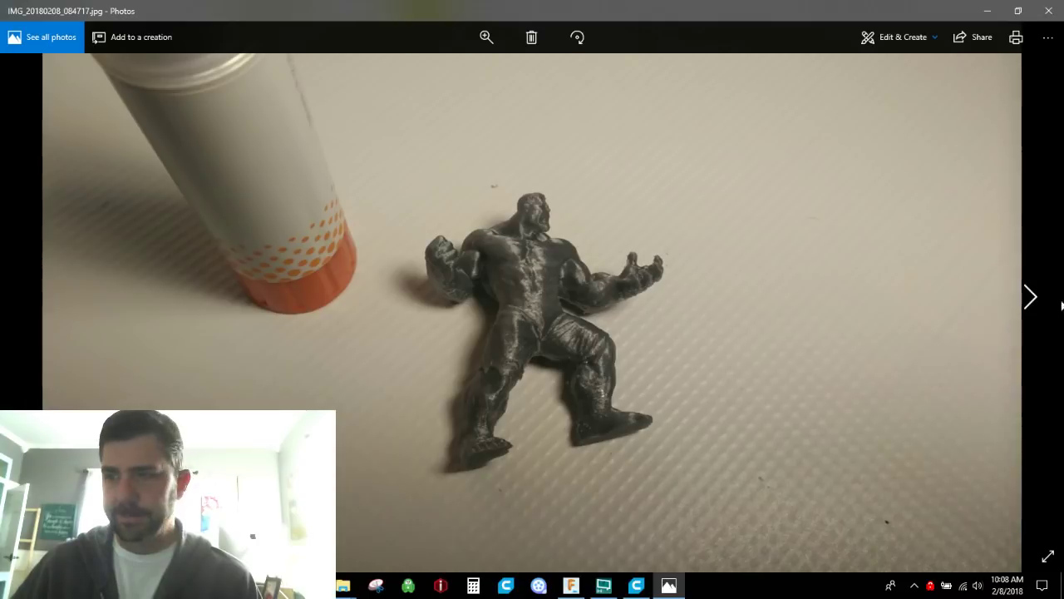
{"action": "left_click", "coordinate": [1034, 300]}
Minimize Photos, zoom Cura's Hulk layer view, then show OBS's stop and pause recording options.
{"action": "left_click", "coordinate": [996, 11]}
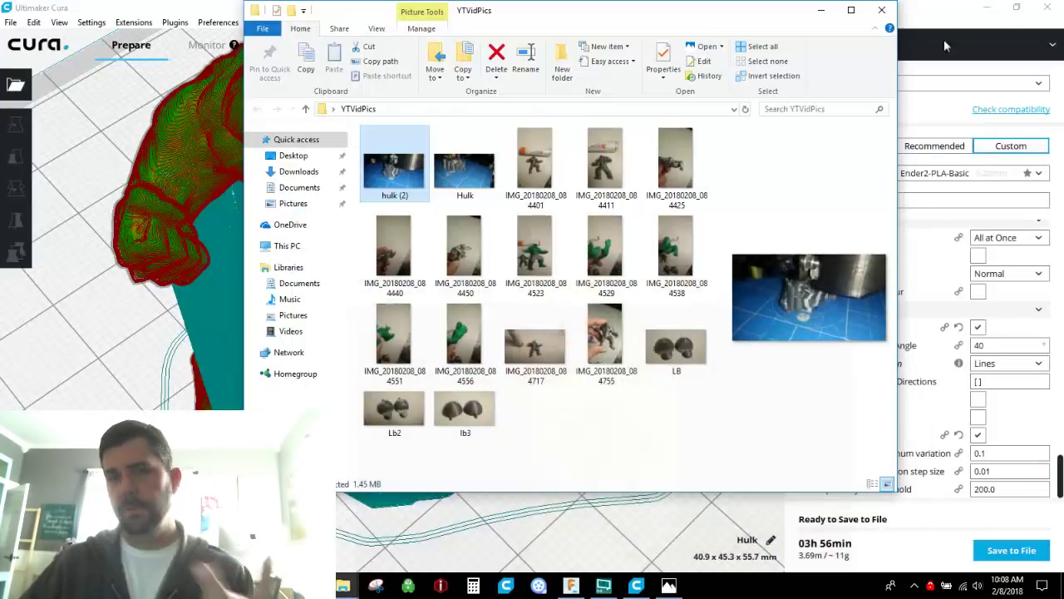
{"action": "left_click", "coordinate": [158, 403]}
{"action": "scroll", "coordinate": [291, 405], "scroll_direction": "up", "scroll_amount": 2}
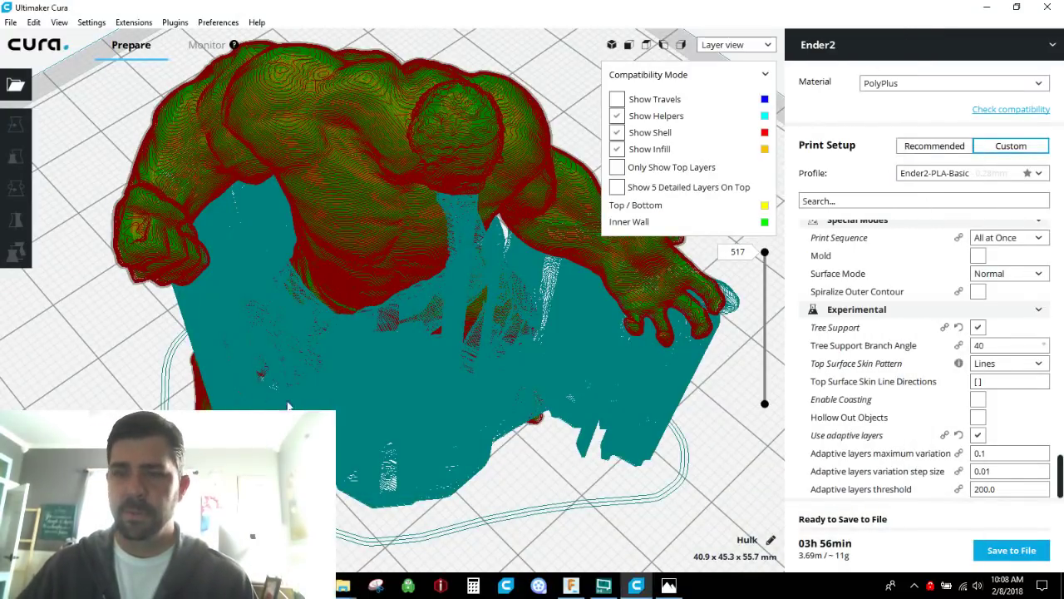
{"action": "scroll", "coordinate": [415, 337], "scroll_direction": "up", "scroll_amount": 4}
{"action": "scroll", "coordinate": [421, 378], "scroll_direction": "down", "scroll_amount": 2}
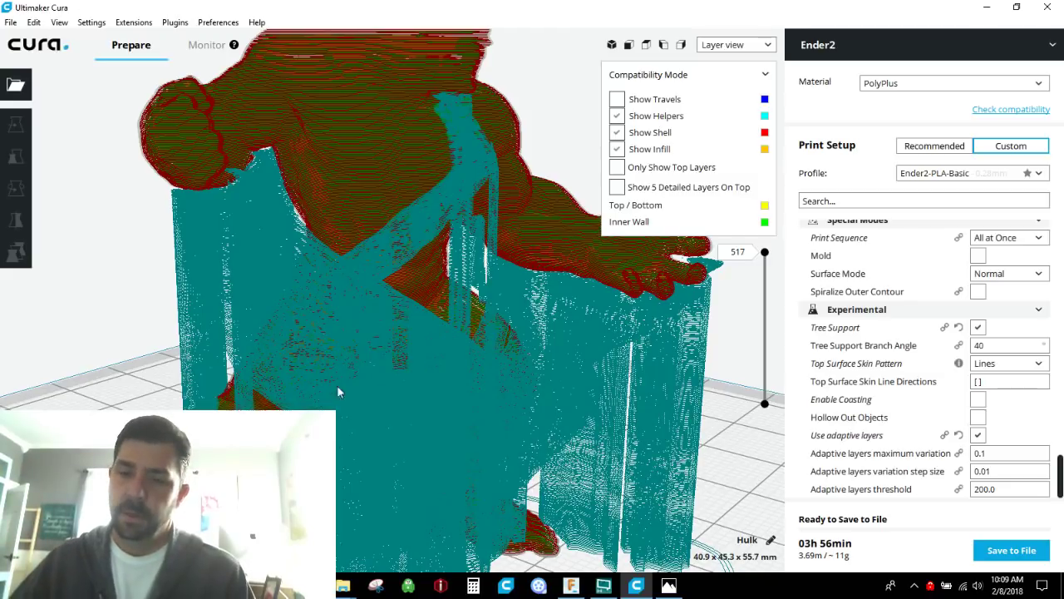
{"action": "left_click", "coordinate": [604, 585]}
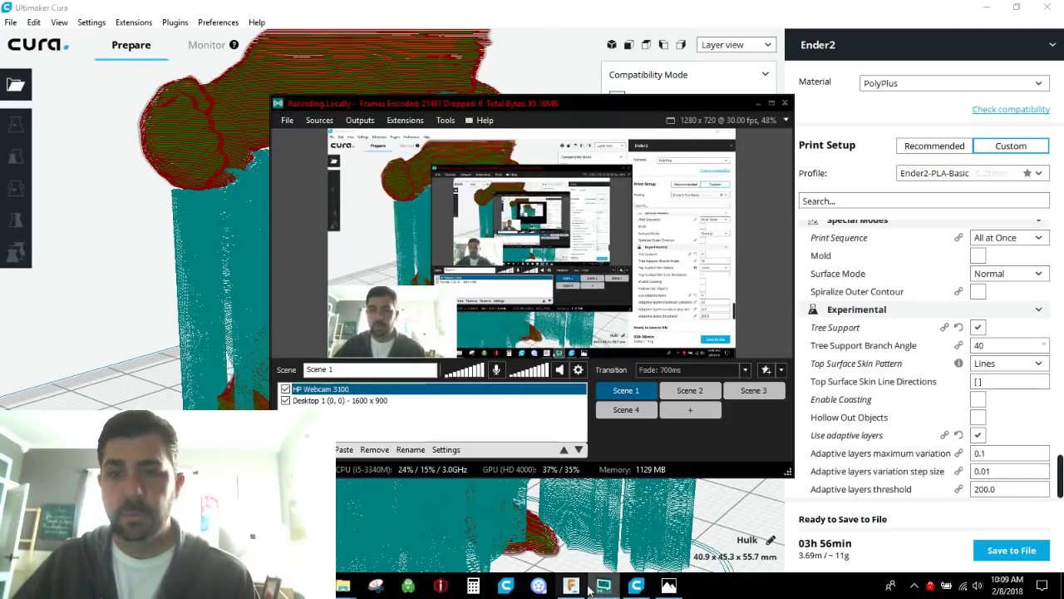
{"action": "left_click", "coordinate": [373, 127]}
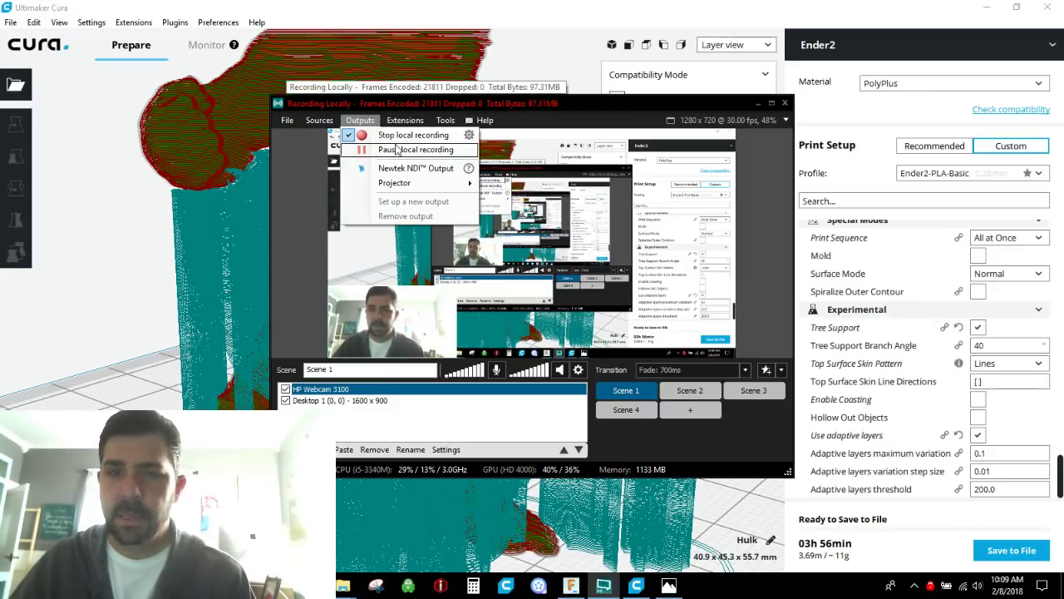